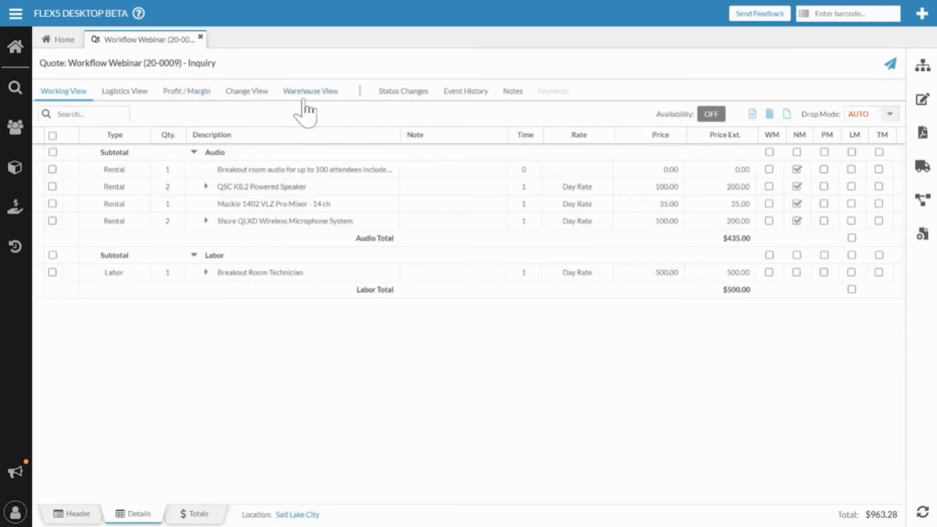
# Step: Set the Workflow Webinar quote to Tentative with the recipient removed from the notification's distribution list
pyautogui.click(927, 204)
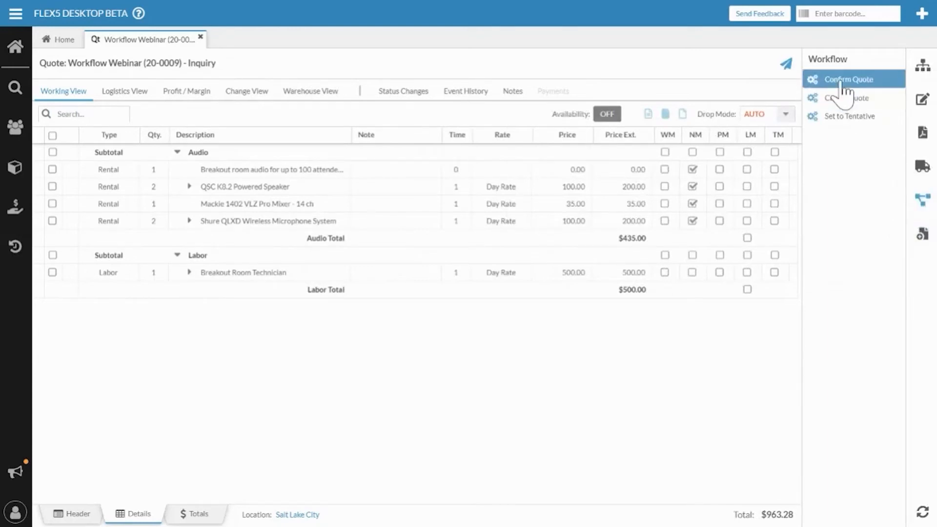
pyautogui.click(852, 120)
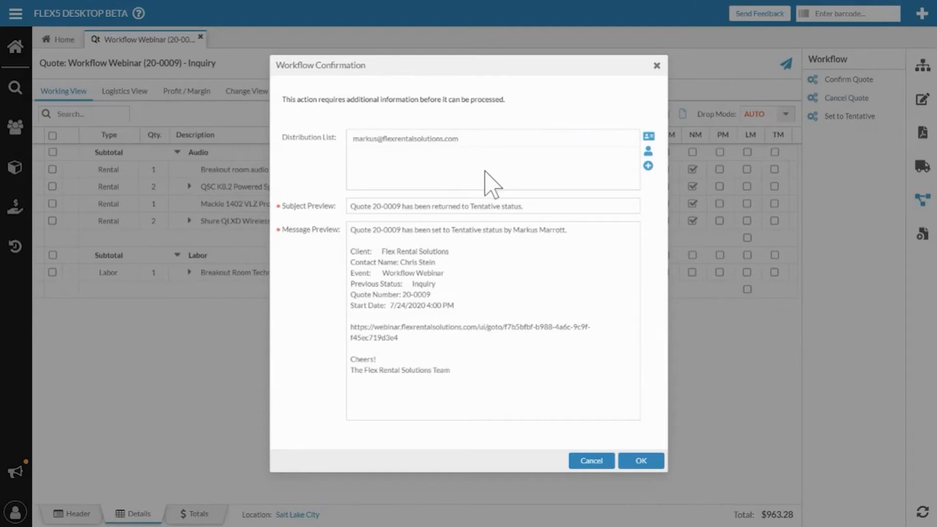
pyautogui.click(629, 139)
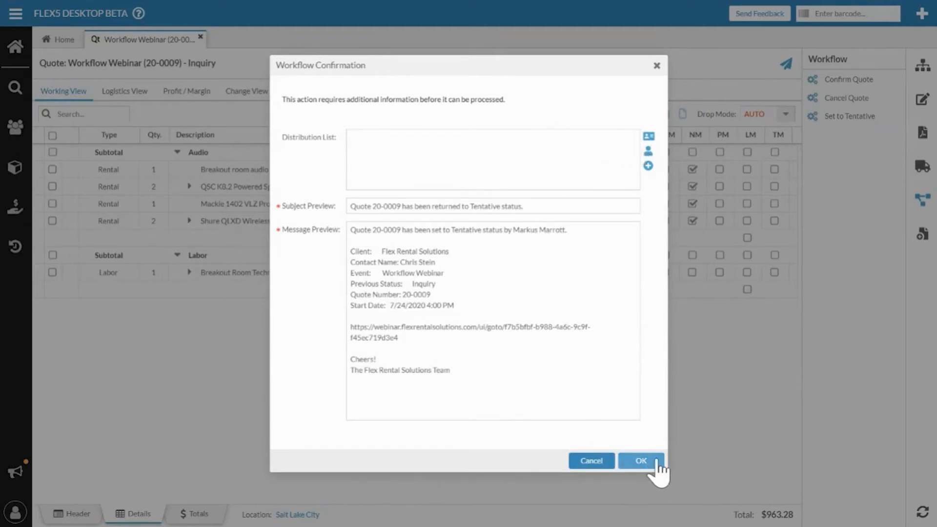
pyautogui.click(641, 460)
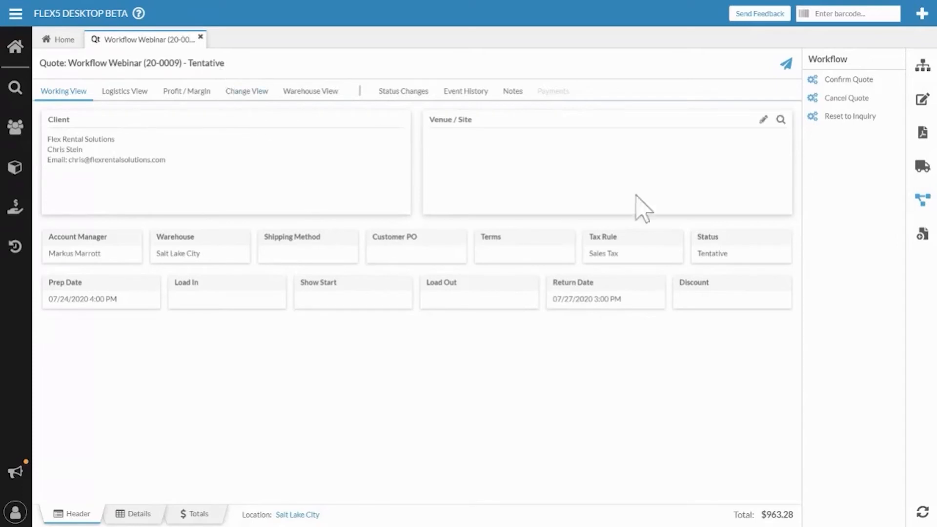
# Step: Confirm the quote, removing the recipient from the confirmation notice's distribution list
pyautogui.click(857, 83)
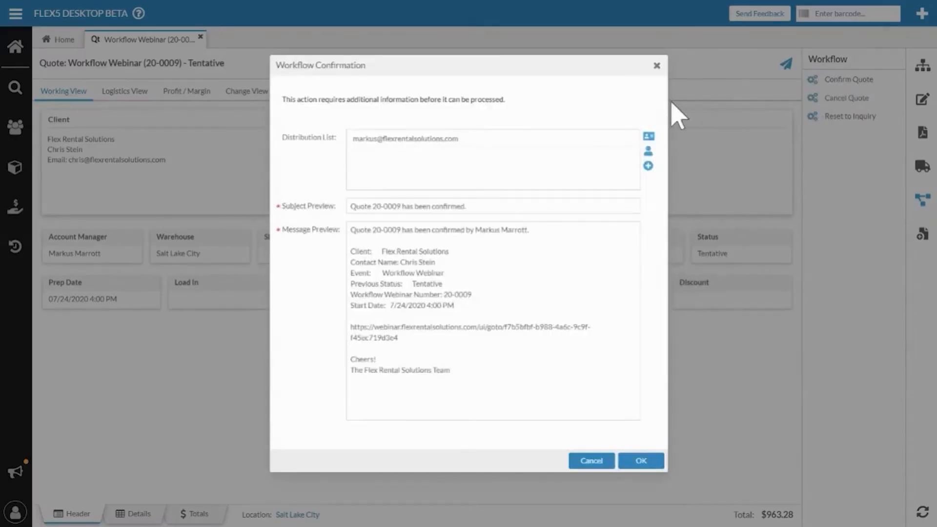
pyautogui.click(632, 139)
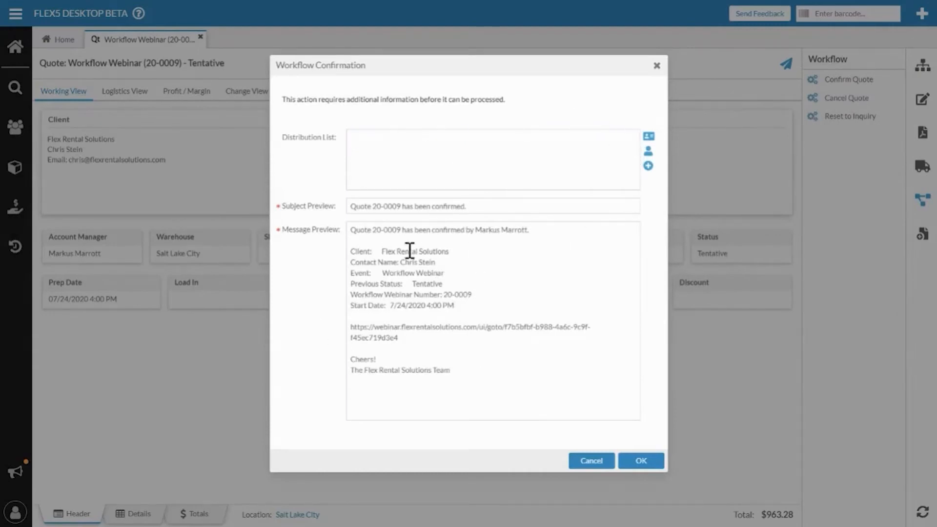
pyautogui.click(636, 460)
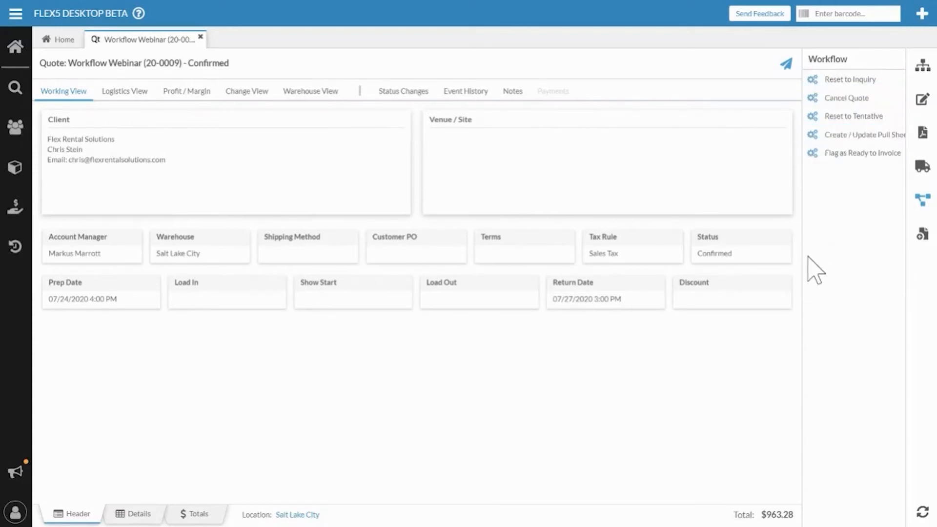
# Step: Widen the list of workflow actions and flag the quote as Ready to Invoice, with its notification's recipient removed
pyautogui.moveTo(804, 256); pyautogui.dragTo(774, 259)
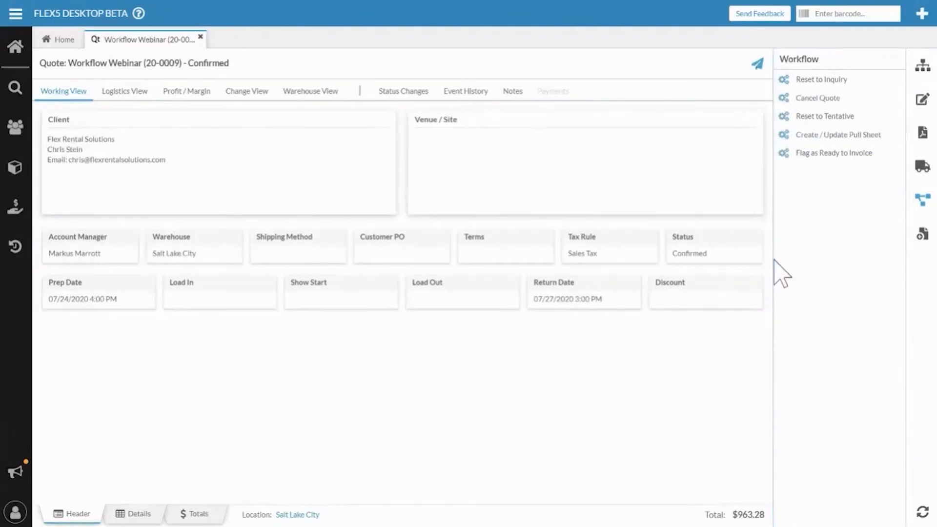
pyautogui.click(820, 156)
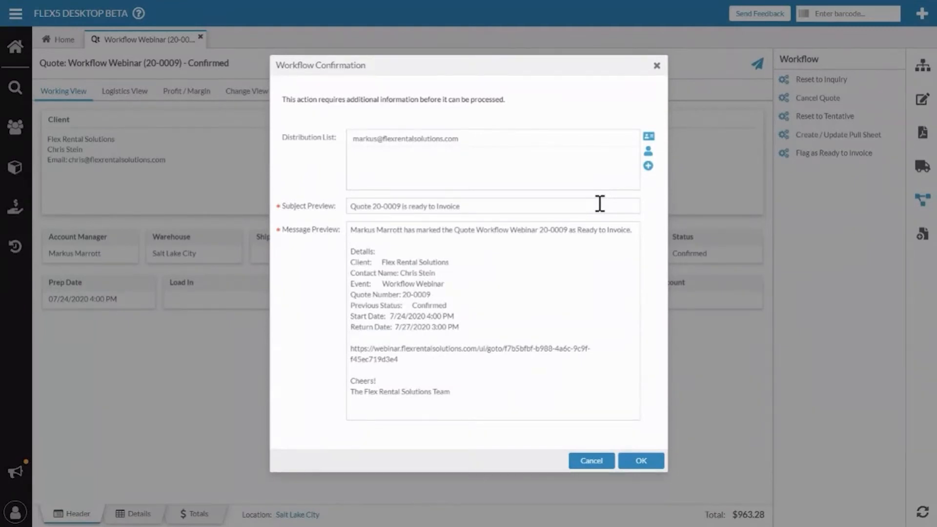
pyautogui.click(632, 138)
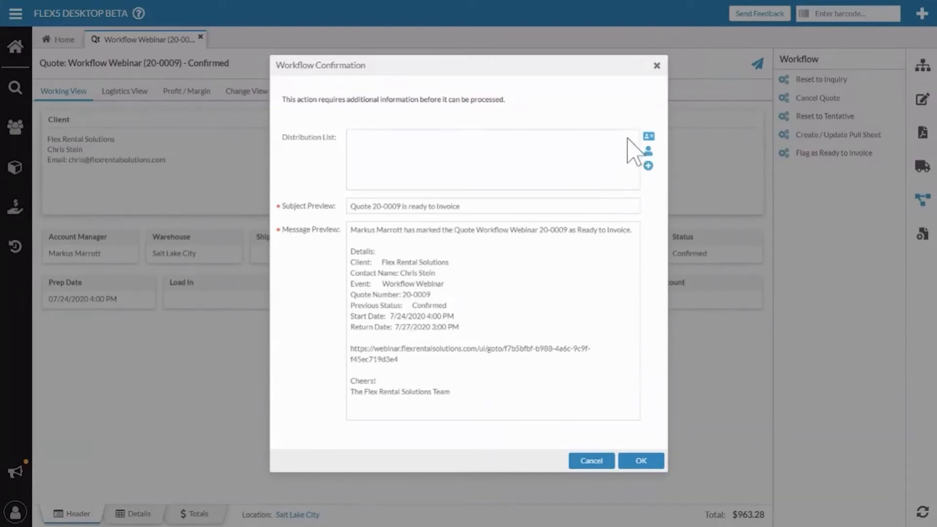
pyautogui.click(639, 461)
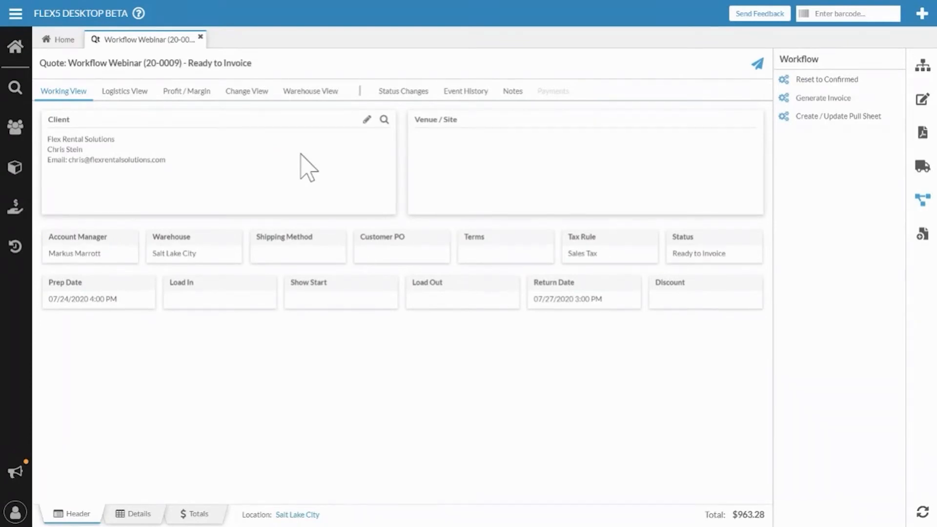
# Step: Generate an invoice from the quote and review the invoice's line item details before returning to its header
pyautogui.click(816, 100)
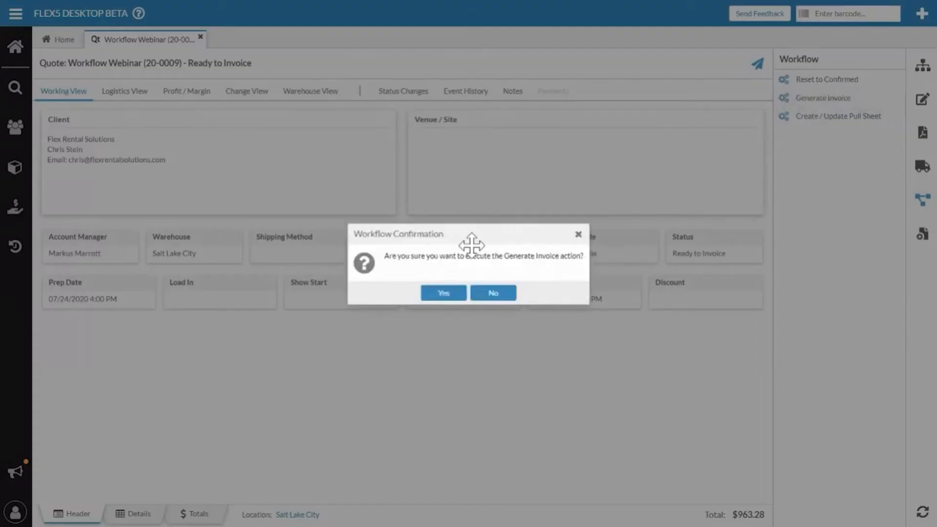
pyautogui.click(443, 293)
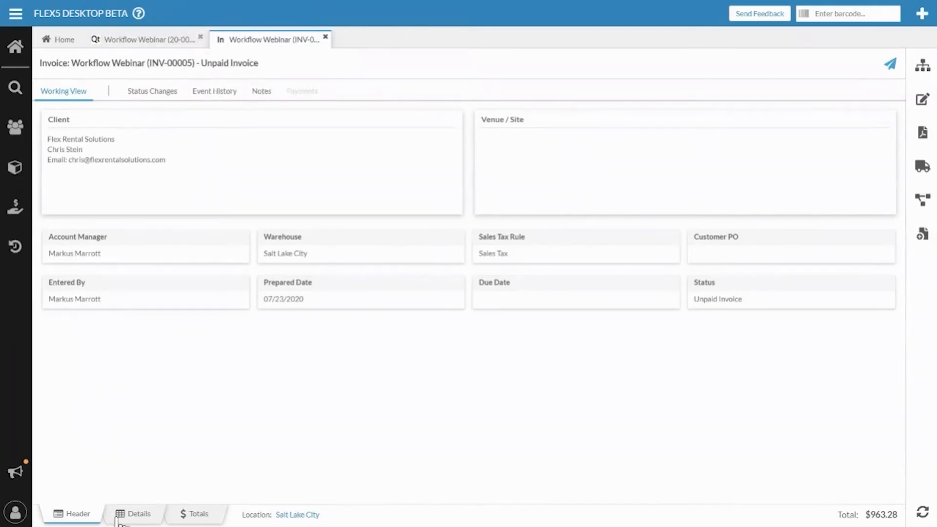
pyautogui.click(132, 514)
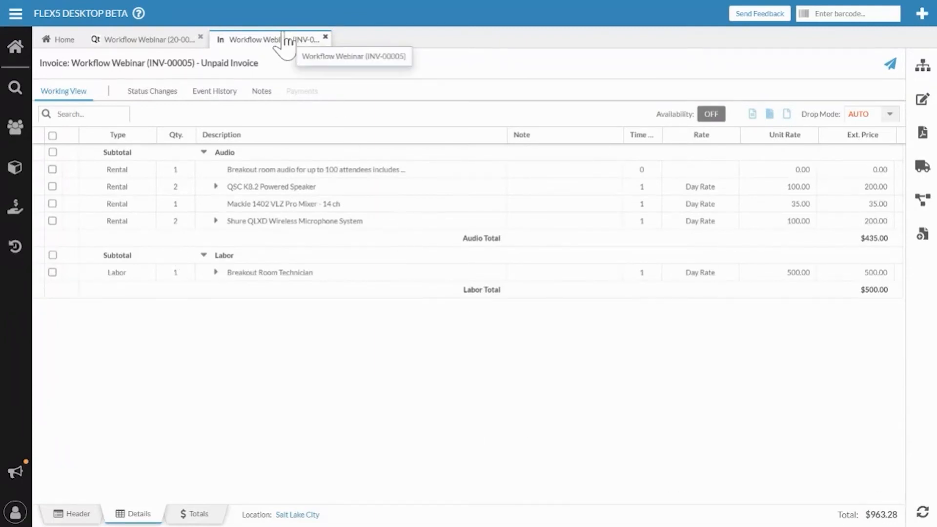
pyautogui.click(78, 513)
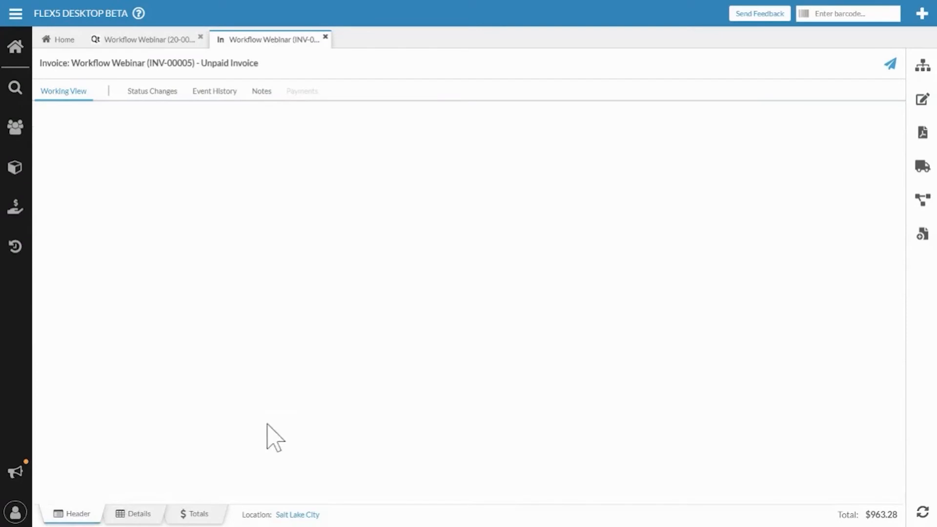
# Step: Show the workflow actions available for the Workflow Webinar invoice
pyautogui.click(922, 200)
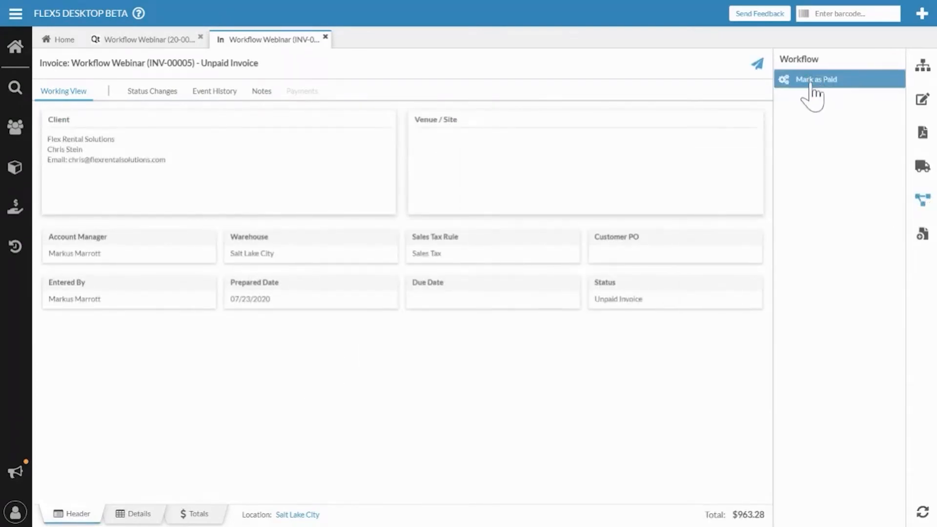
pyautogui.click(923, 204)
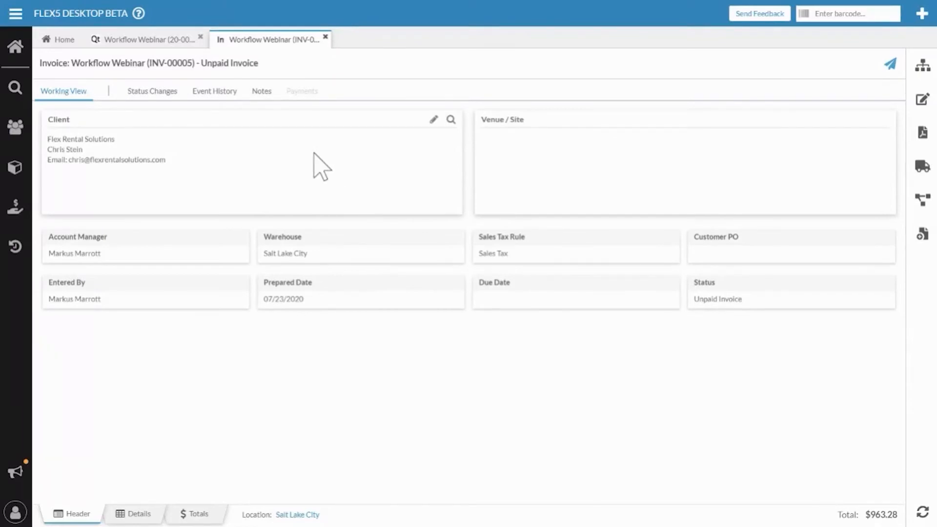
pyautogui.click(925, 203)
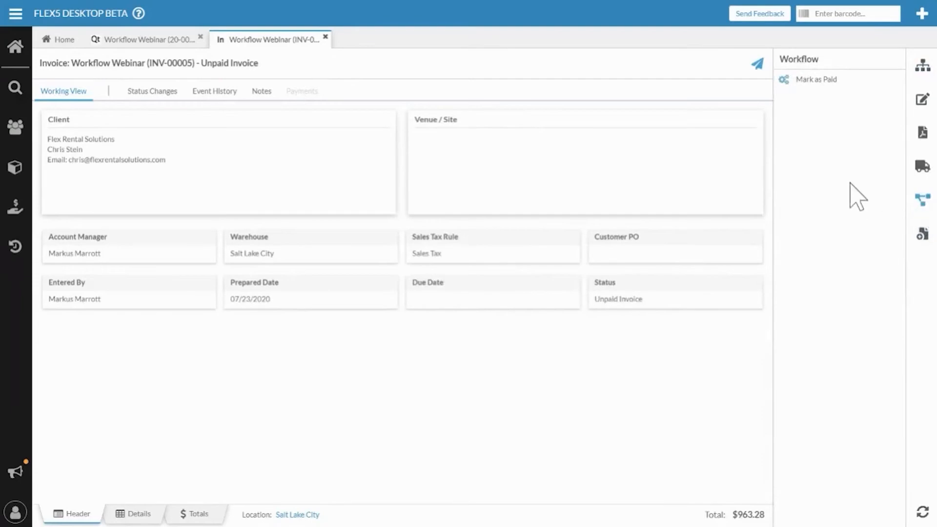
pyautogui.click(825, 84)
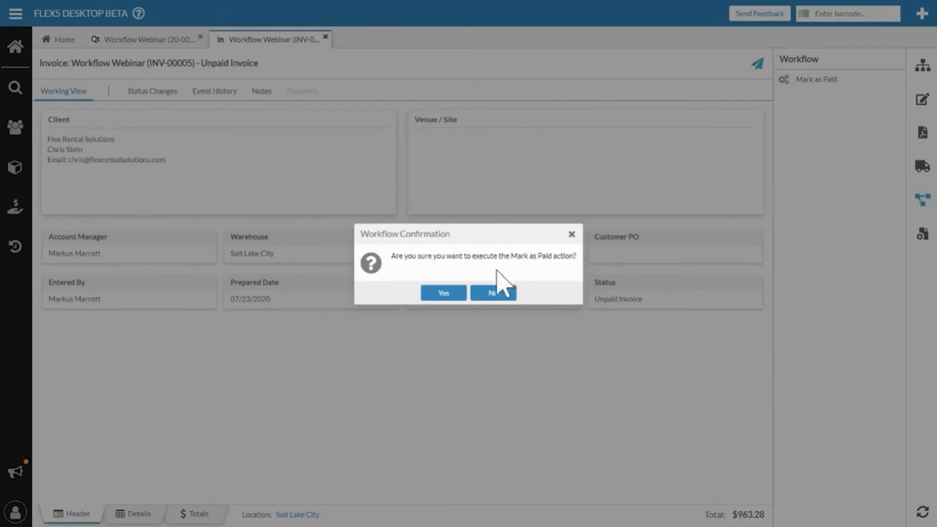
pyautogui.click(493, 293)
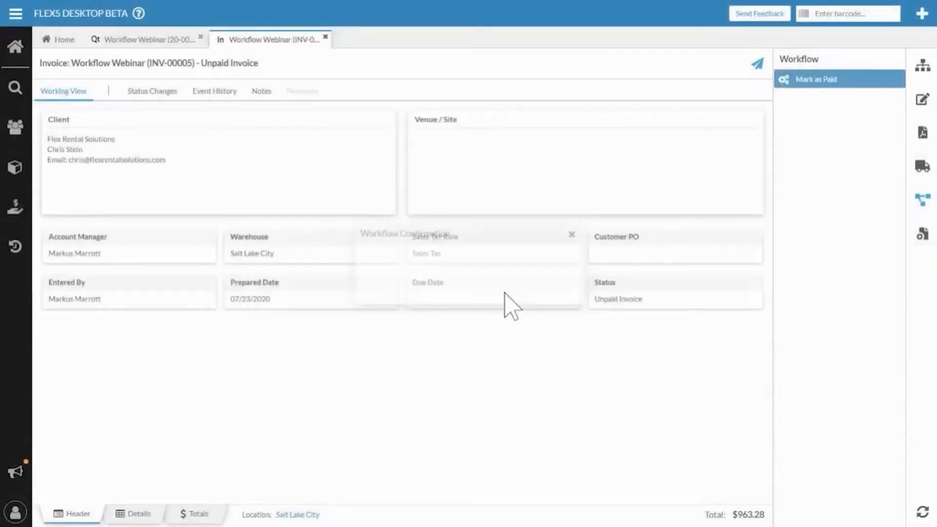
pyautogui.click(140, 46)
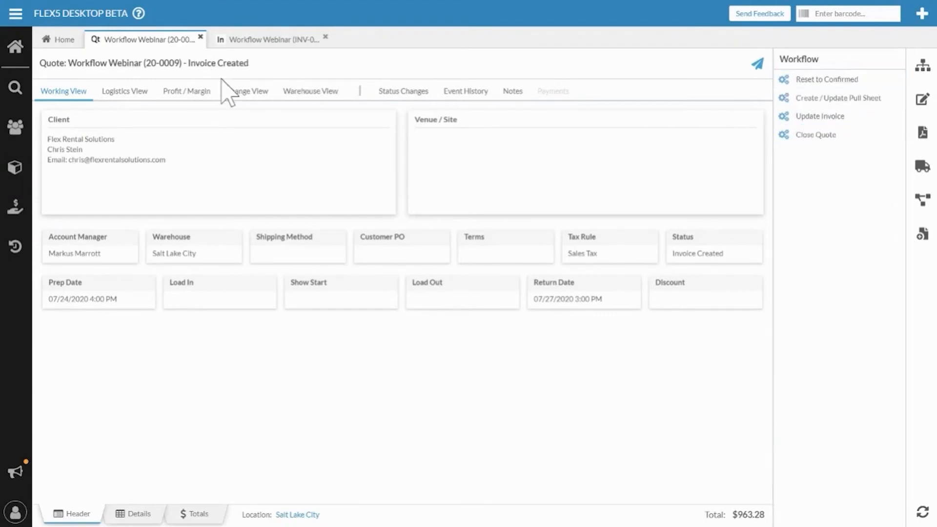
pyautogui.click(269, 41)
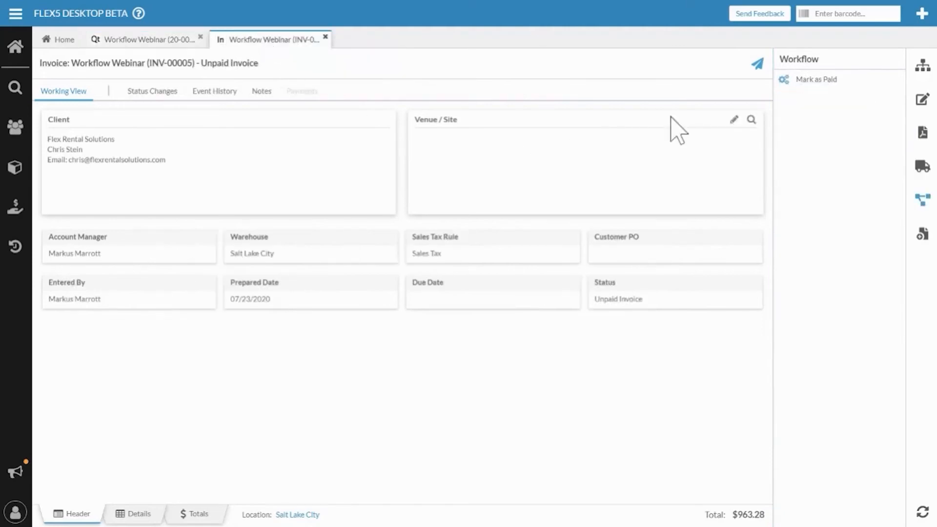
# Step: Mark the Workflow Webinar invoice as paid and reload the quote it was generated from
pyautogui.click(809, 81)
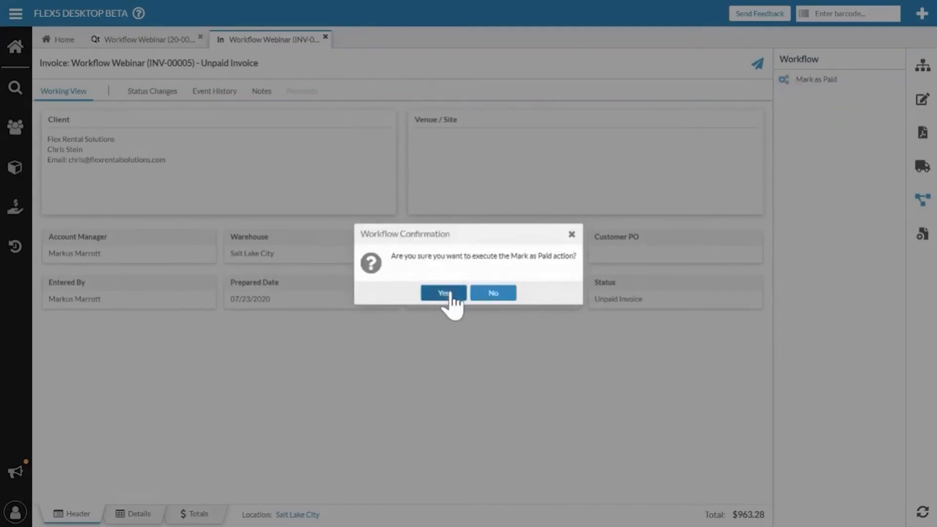
pyautogui.click(450, 292)
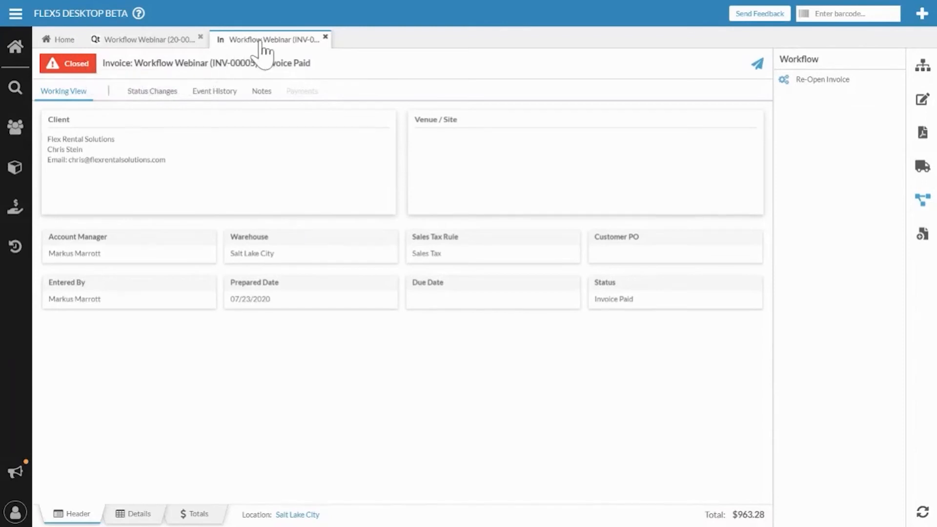
pyautogui.click(141, 43)
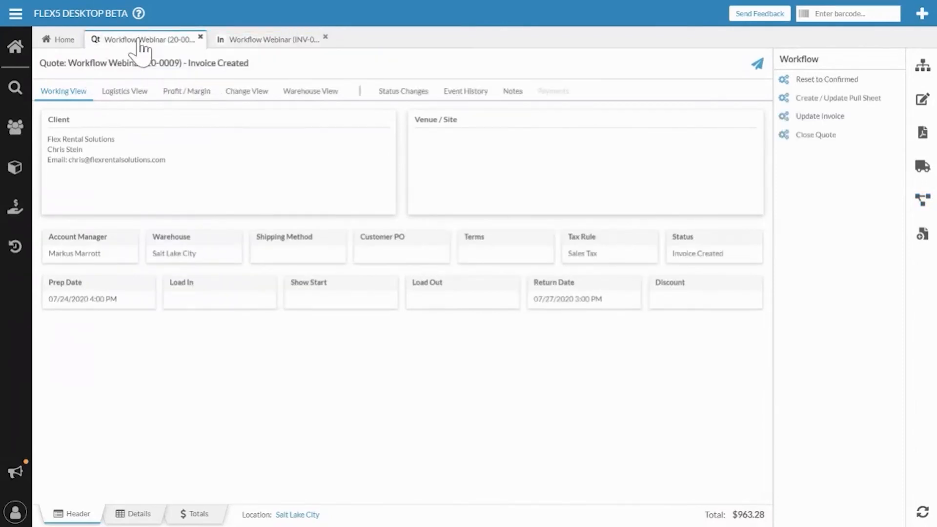
pyautogui.rightClick(141, 43)
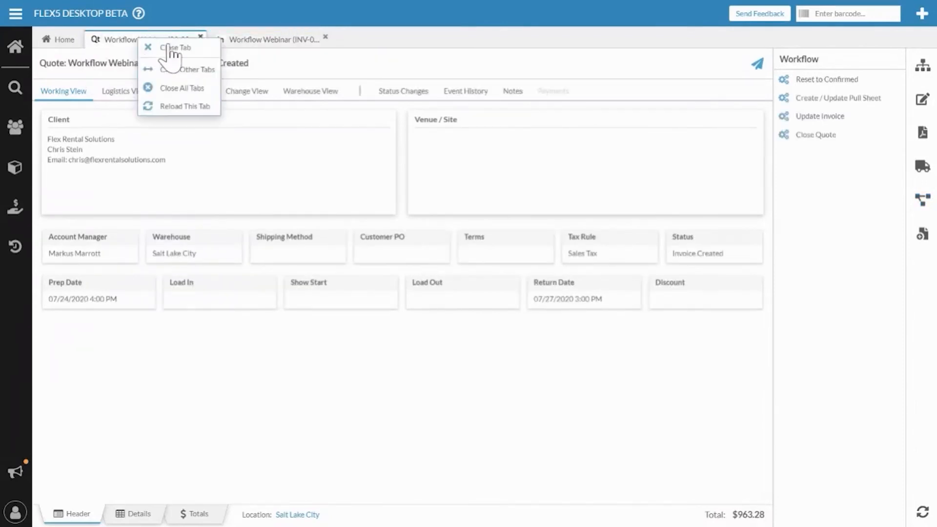
pyautogui.click(178, 106)
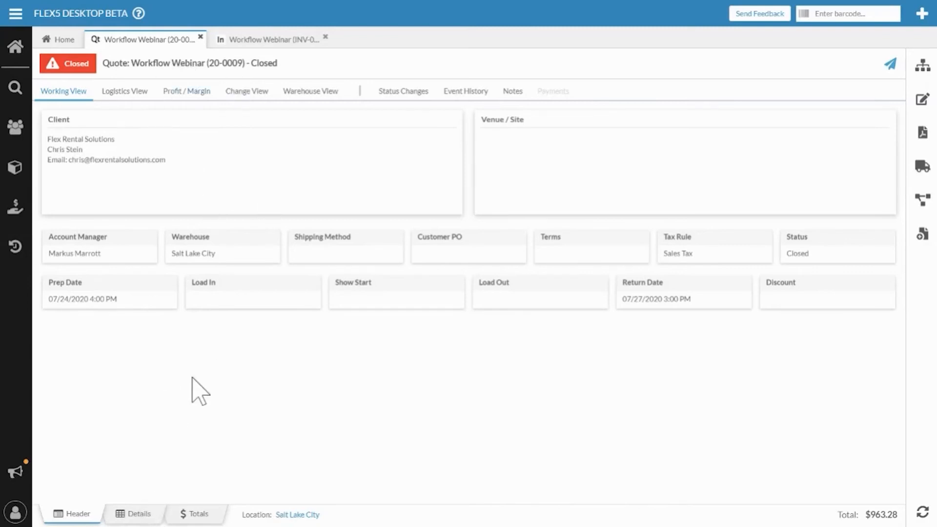
# Step: Examine the element hierarchy linking the quote and its invoice, from both documents
pyautogui.click(921, 64)
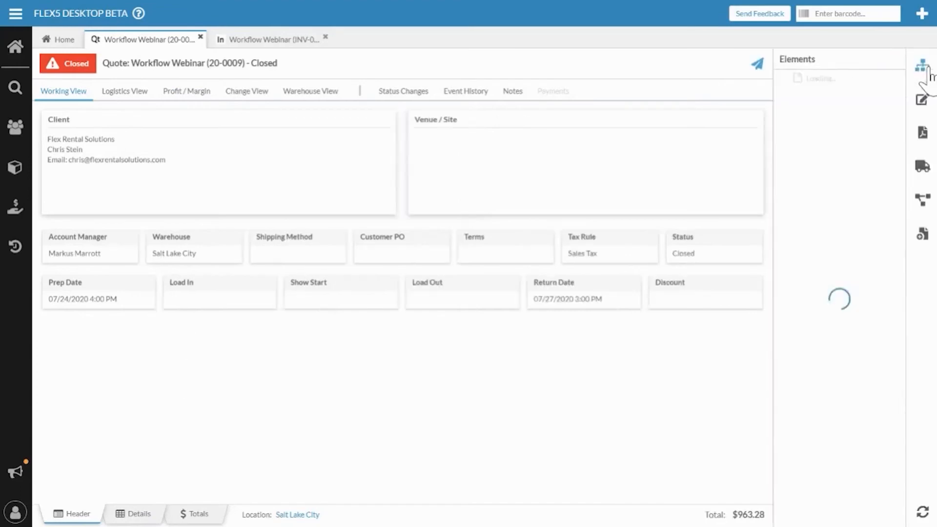
pyautogui.click(786, 78)
pyautogui.click(786, 78)
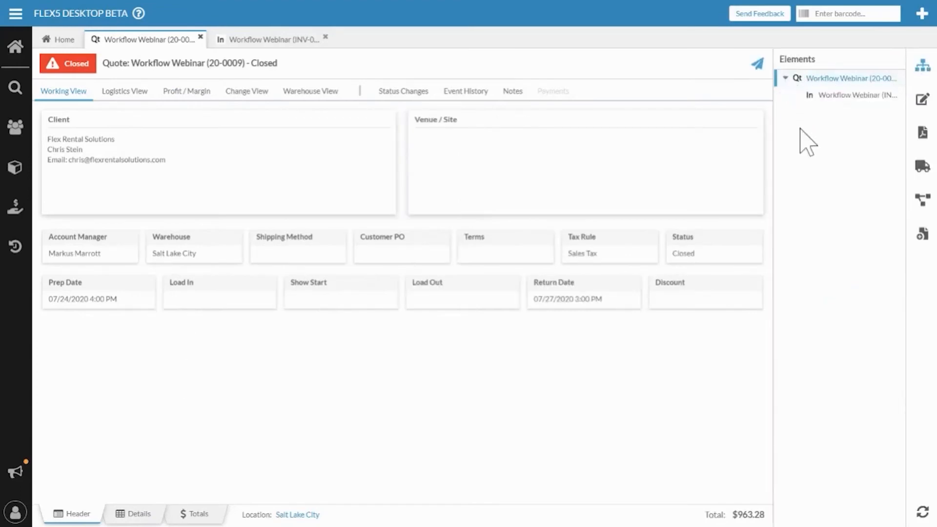
pyautogui.click(263, 40)
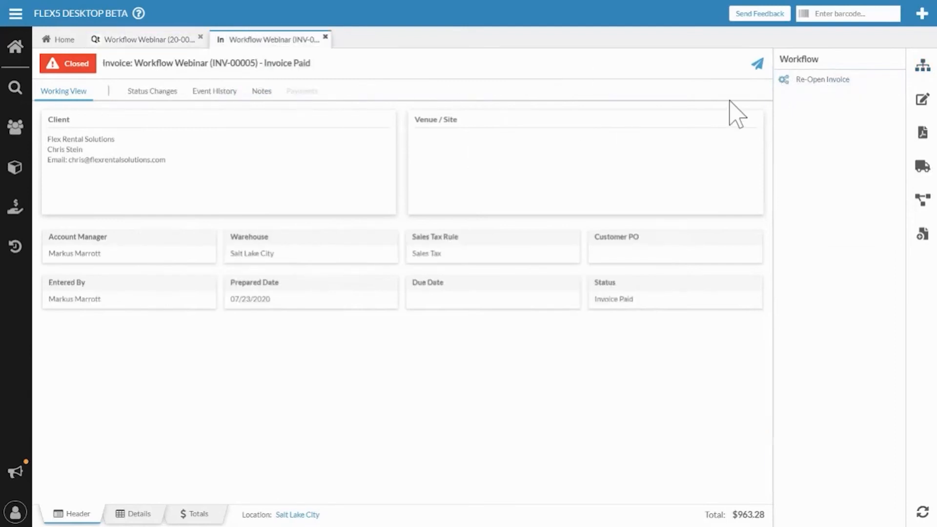
pyautogui.click(921, 69)
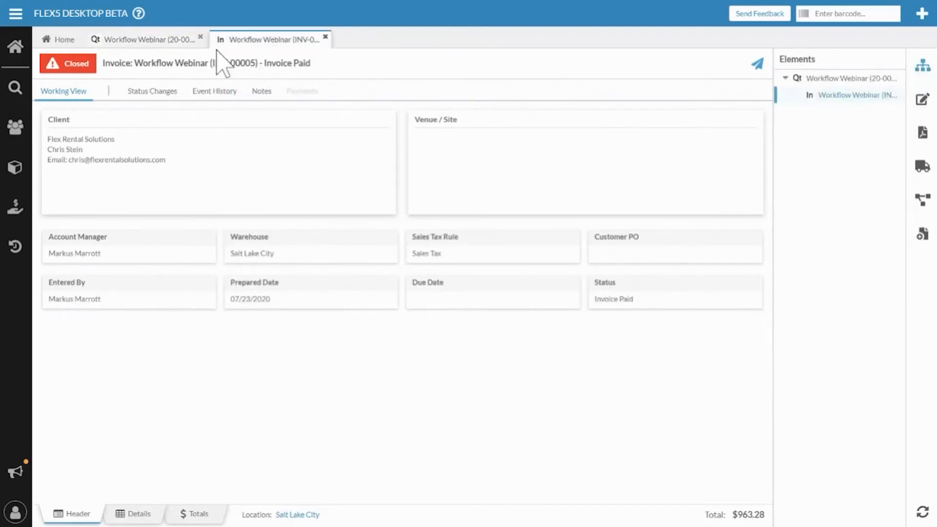
# Step: Return to the closed Workflow Webinar quote and reset it to Confirmed through its workflow
pyautogui.click(155, 39)
pyautogui.click(922, 200)
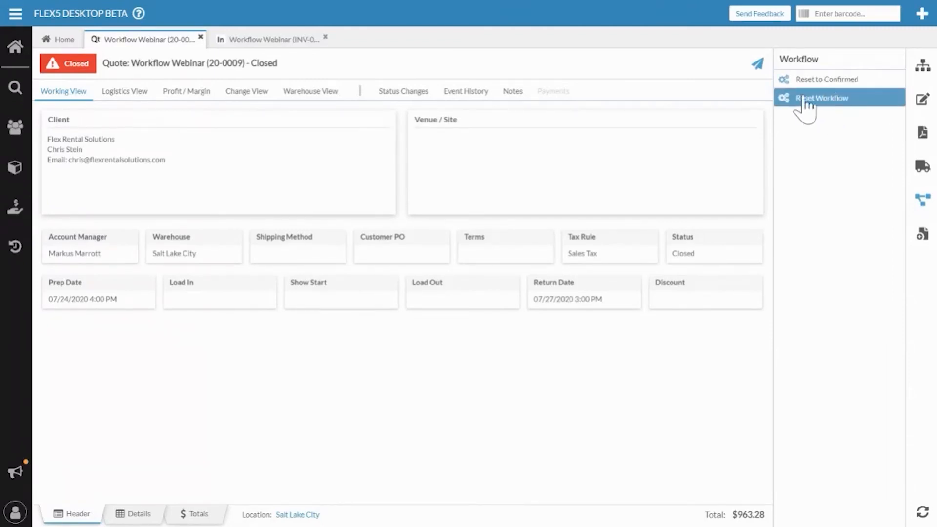
pyautogui.click(826, 80)
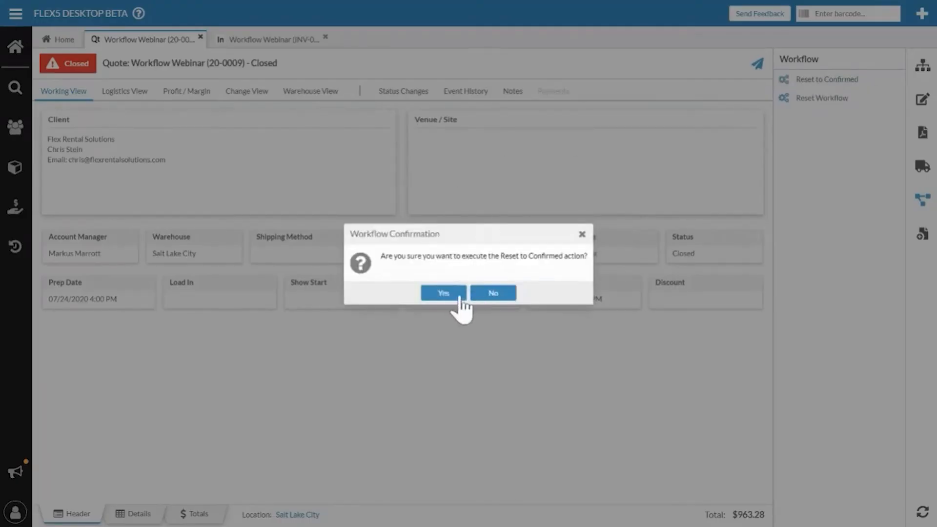
pyautogui.click(445, 294)
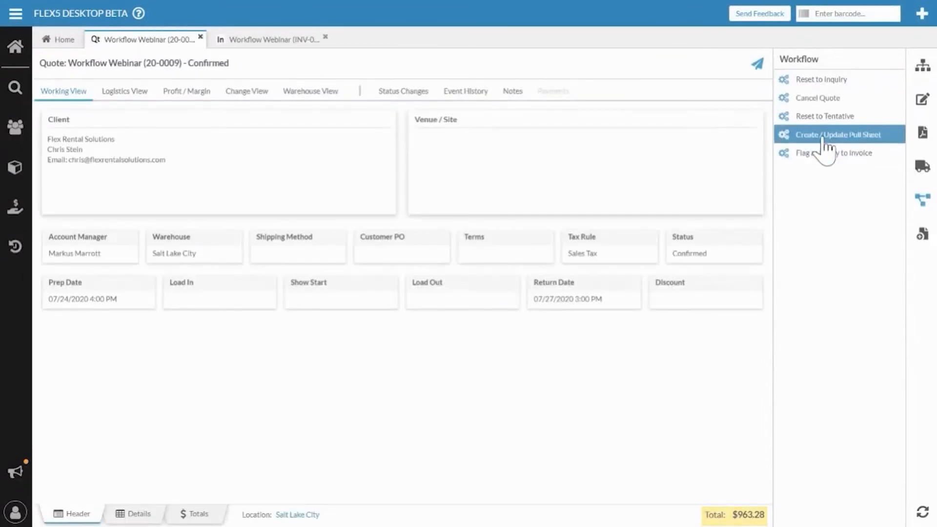
# Step: Create the pull sheet from the confirmed Workflow Webinar quote, accepting the notification's distribution list, subject and message
pyautogui.click(825, 137)
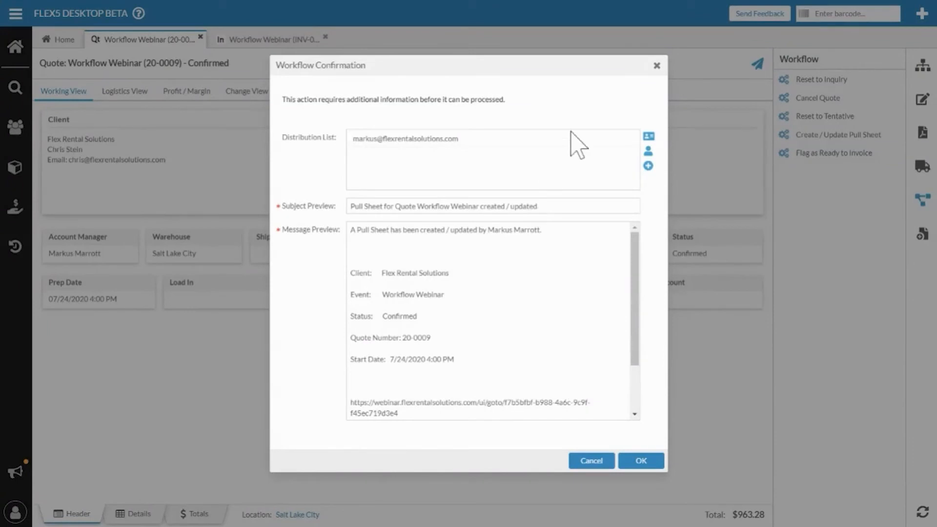
pyautogui.click(630, 139)
pyautogui.click(641, 461)
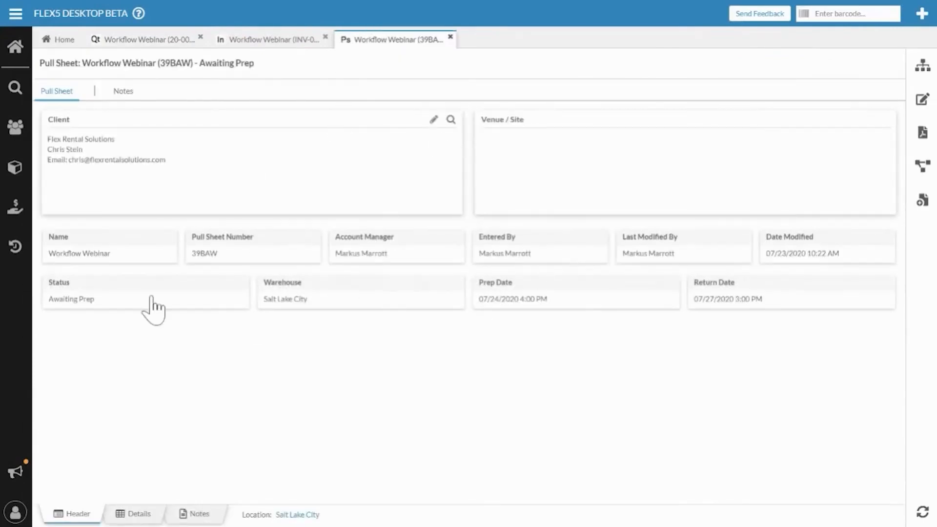
# Step: Examine the new pull sheet's line items, its workflow actions and the available warehouse commands
pyautogui.click(139, 515)
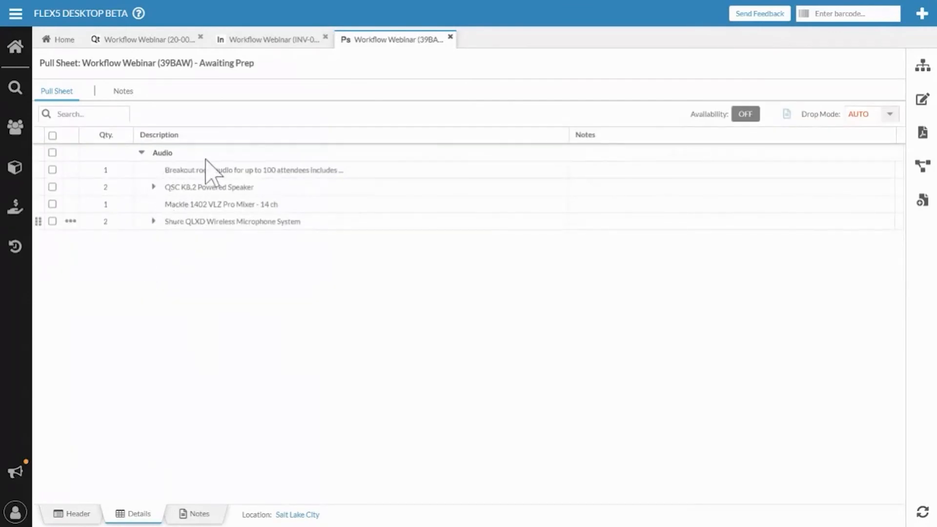
pyautogui.click(922, 167)
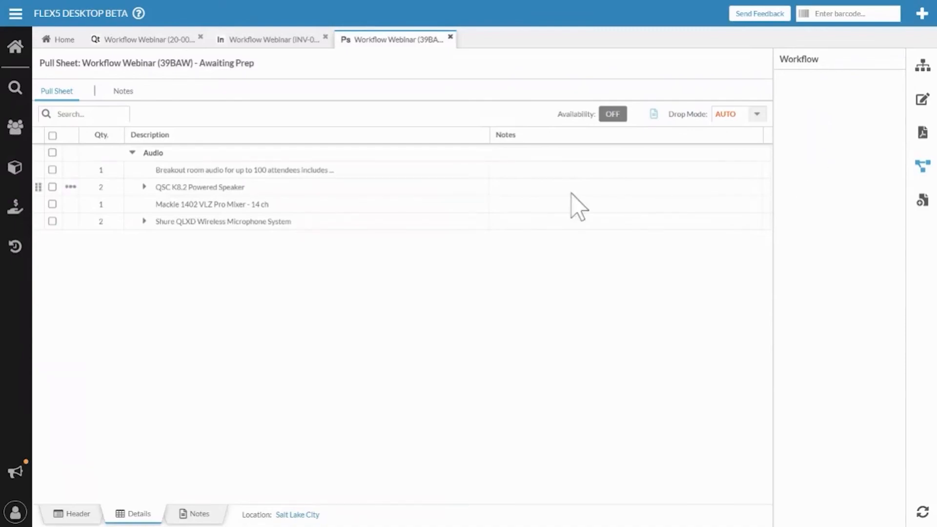
pyautogui.click(19, 13)
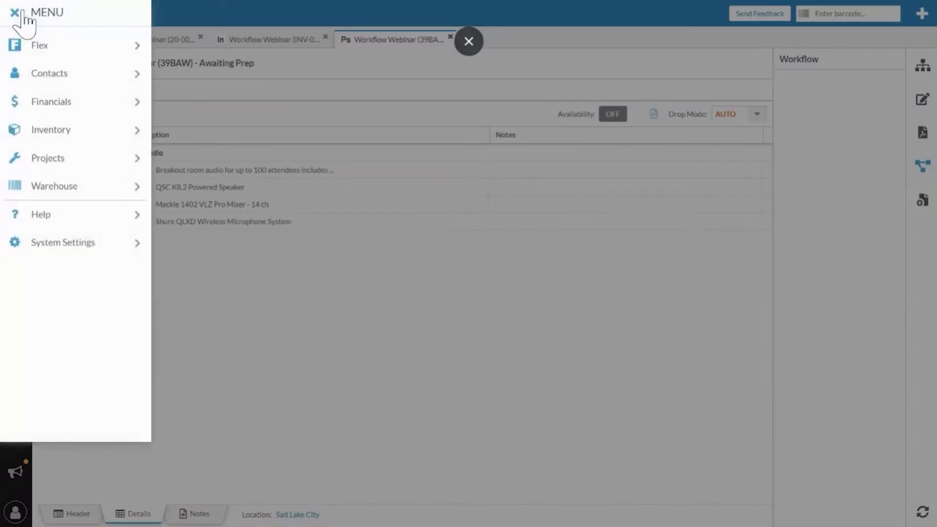
pyautogui.click(62, 185)
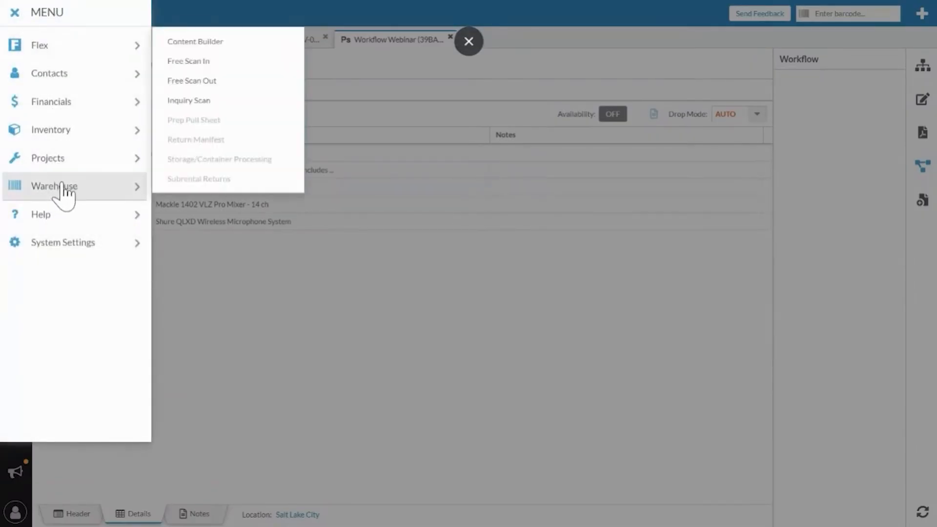
pyautogui.click(242, 294)
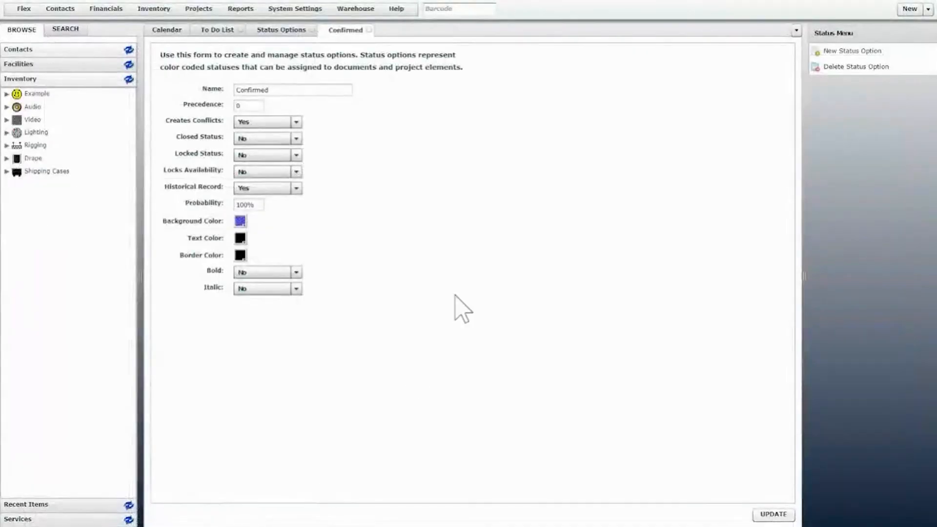
# Step: Switch to the classic Flex interface and reload its calendar daybook
pyautogui.click(163, 29)
pyautogui.rightClick(163, 28)
pyautogui.click(169, 66)
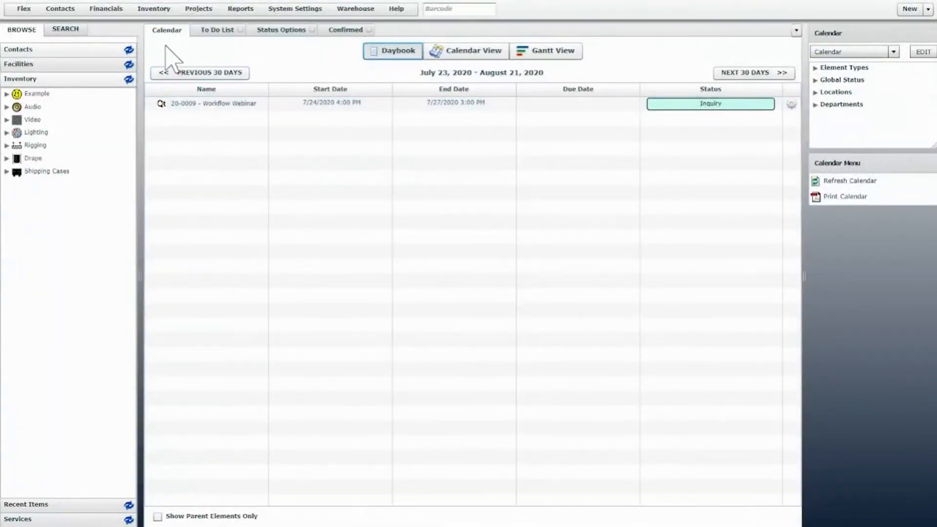
pyautogui.rightClick(170, 30)
pyautogui.click(209, 68)
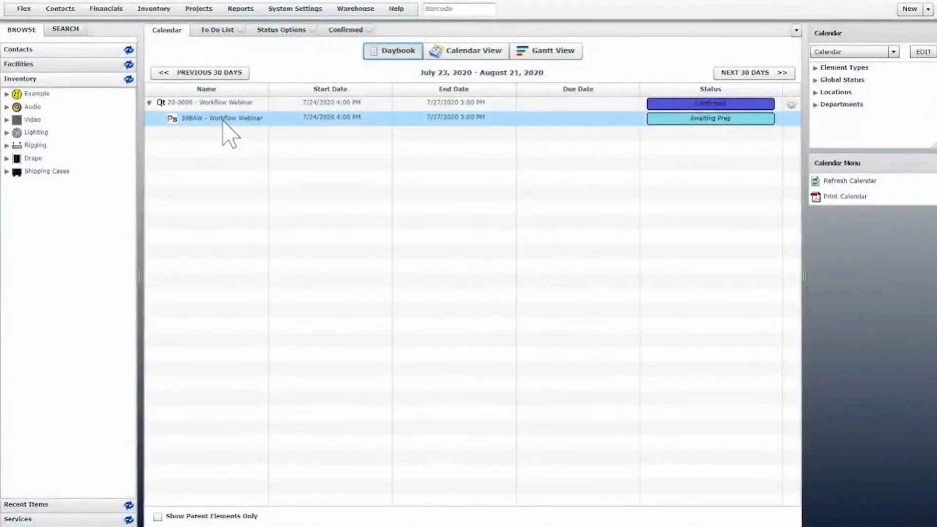
# Step: Open the prep screen of pull sheet 39BAW and expand the QSC K8.2 Powered Speaker and Shure QLXD Wireless Microphone System lines
pyautogui.doubleClick(222, 123)
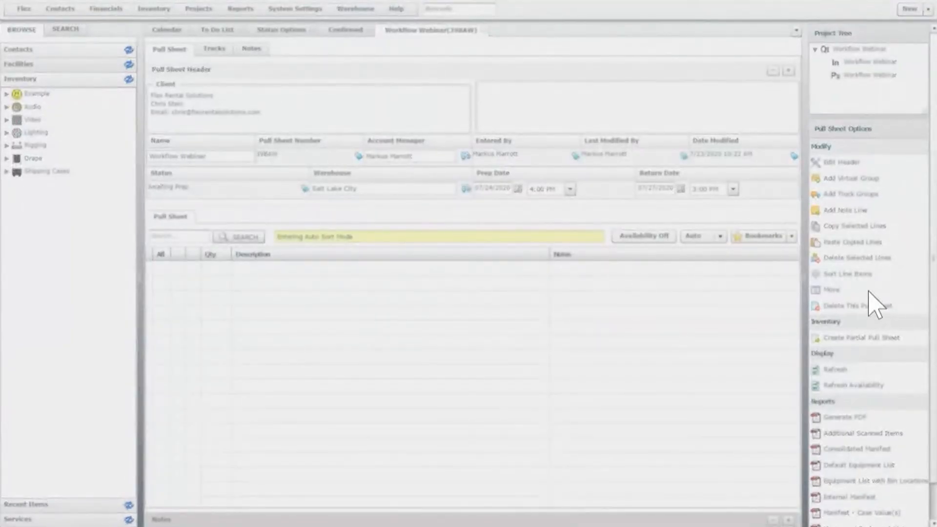
pyautogui.scroll(-1, 830, 299)
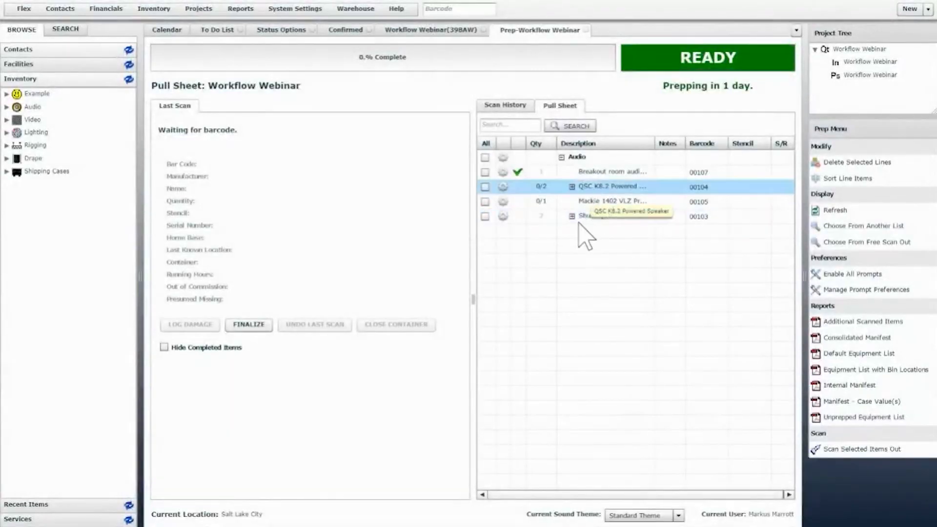
pyautogui.click(571, 216)
pyautogui.click(572, 186)
pyautogui.click(572, 186)
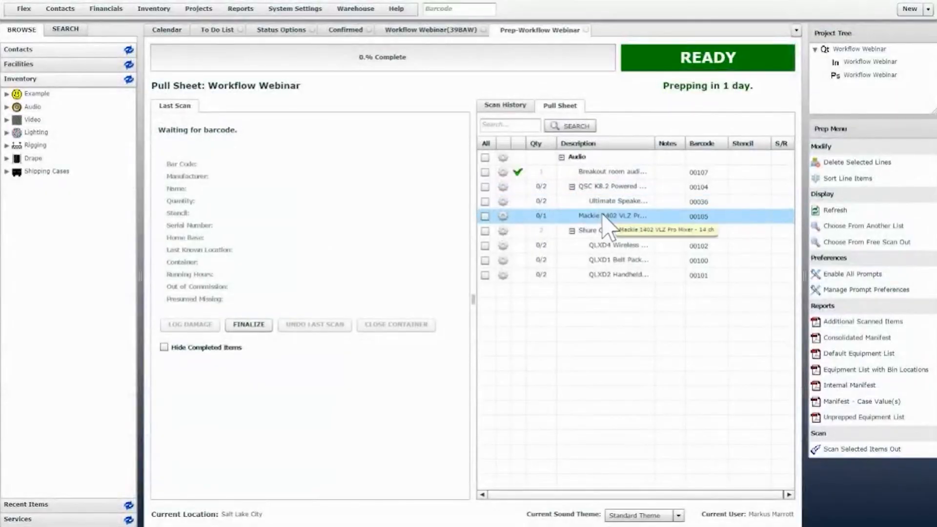
# Step: Scan out 2 Ultimate Speaker Stand - Tall units on the pull sheet, leaving the Mackie mixer unscanned
pyautogui.doubleClick(603, 216)
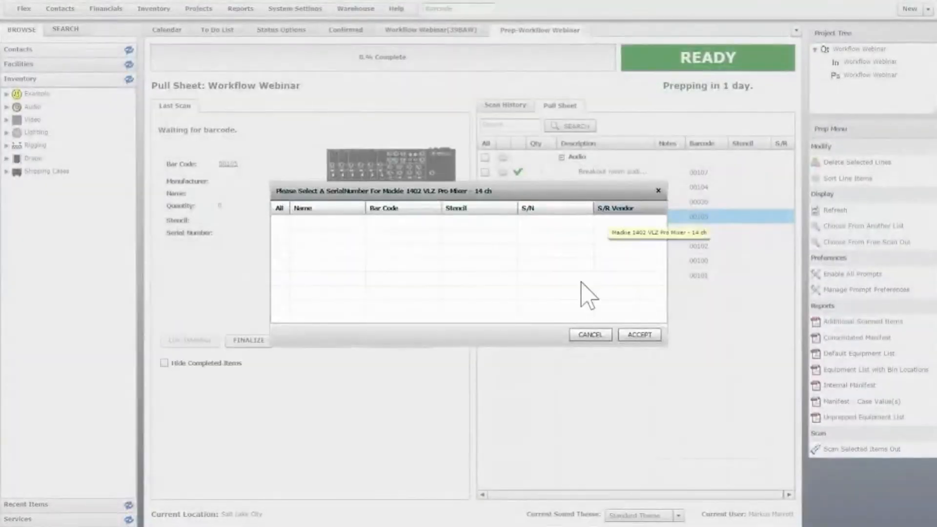
pyautogui.click(583, 335)
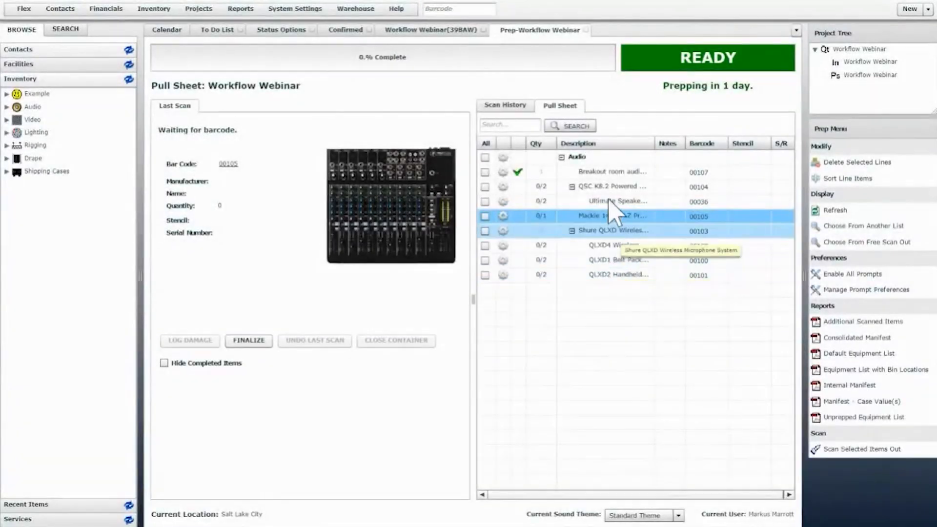
pyautogui.doubleClick(608, 201)
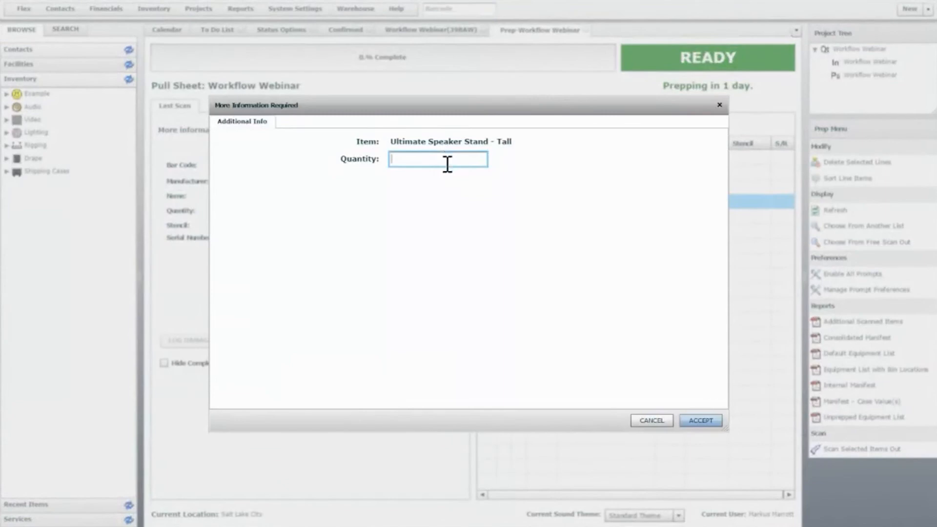
pyautogui.click(703, 420)
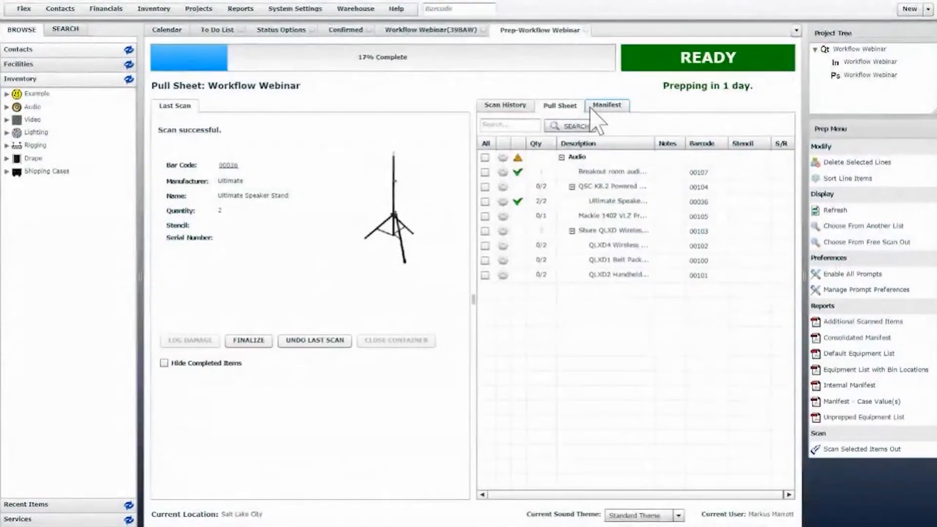
# Step: Reload the prep screen and expand the pull sheet in the project tree to locate its manifest
pyautogui.rightClick(534, 30)
pyautogui.click(566, 64)
pyautogui.click(852, 75)
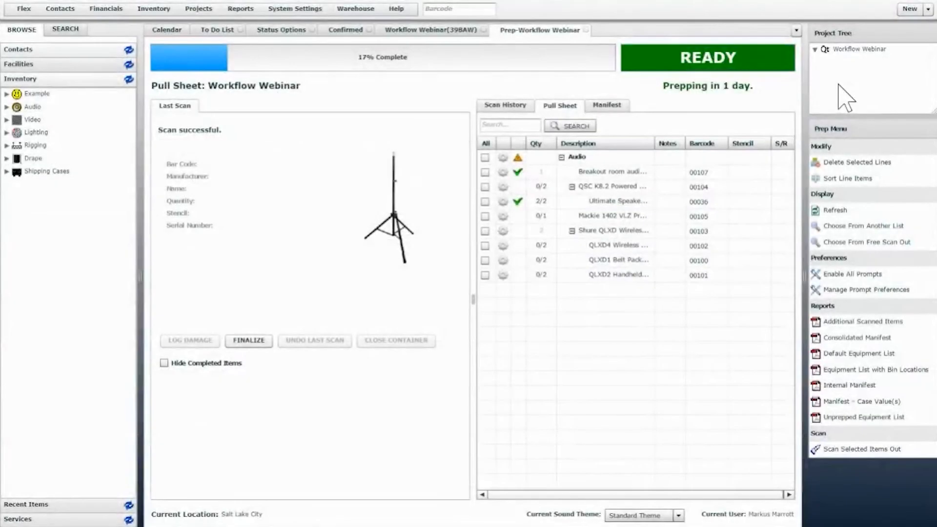
pyautogui.click(826, 76)
pyautogui.click(869, 87)
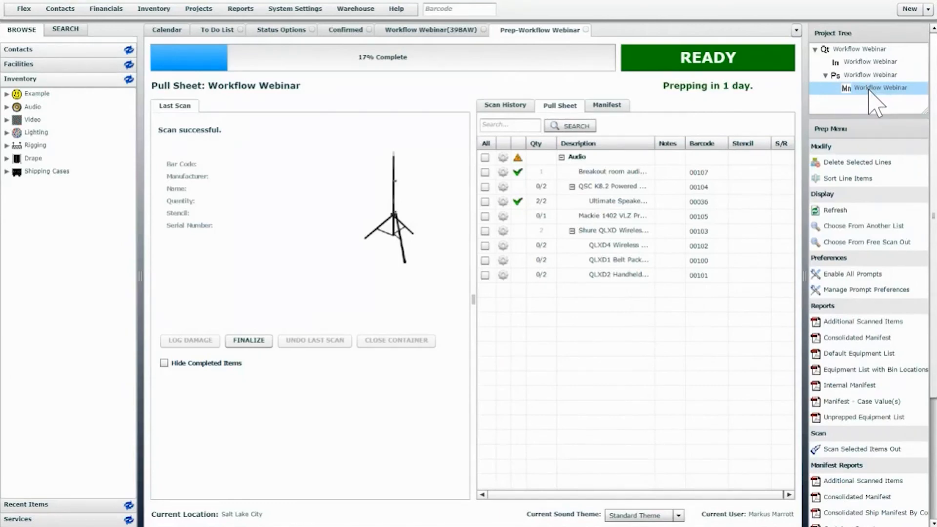
# Step: Reload the calendar to check the pull sheet's status, and return to the prep screen
pyautogui.click(176, 32)
pyautogui.rightClick(181, 37)
pyautogui.click(210, 69)
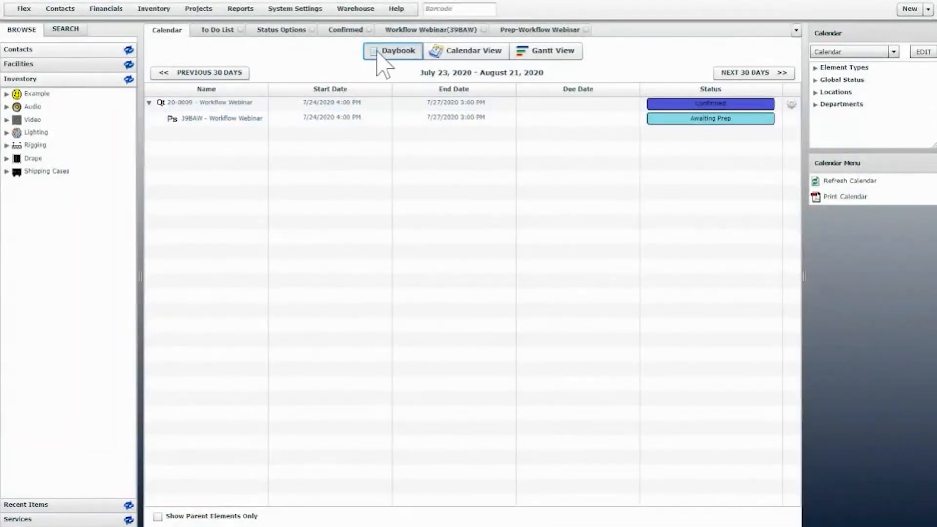
pyautogui.click(526, 32)
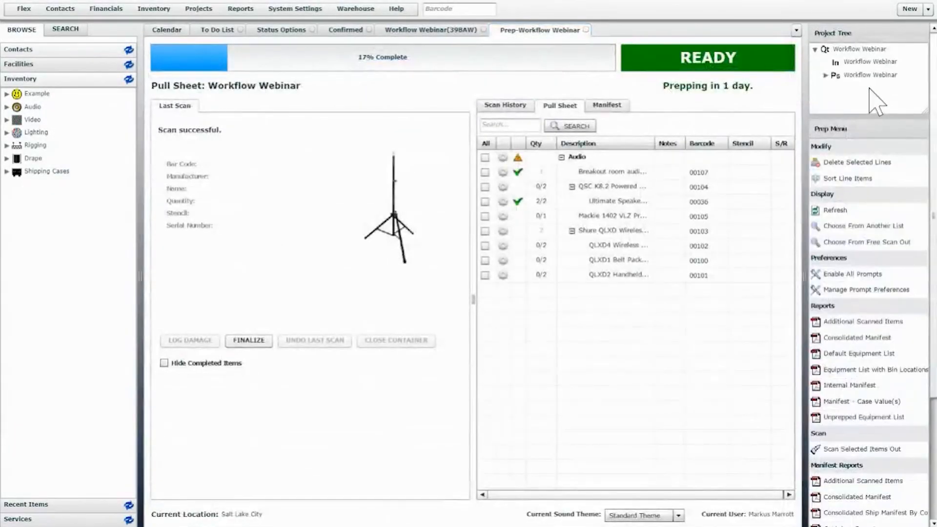
# Step: Open the manifest nested under the pull sheet in the project tree and highlight its status
pyautogui.click(826, 76)
pyautogui.click(867, 87)
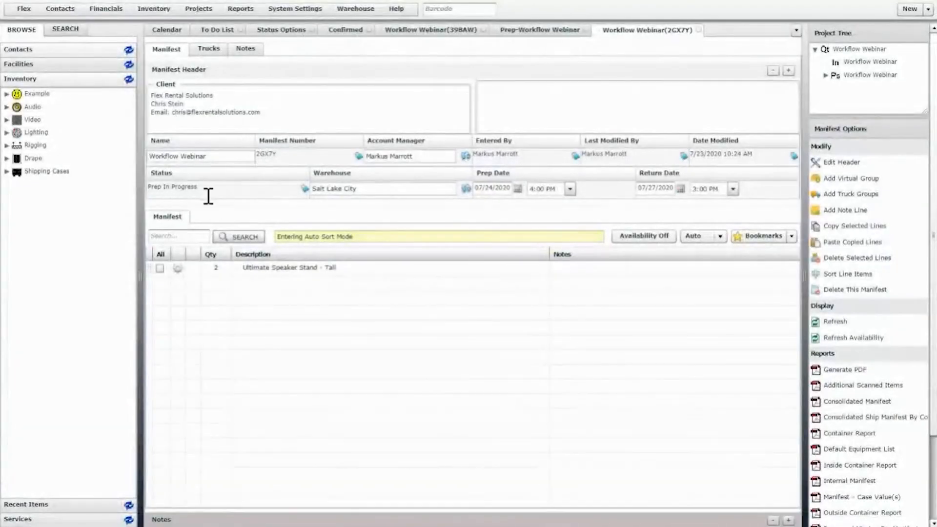
pyautogui.moveTo(202, 187); pyautogui.dragTo(156, 186)
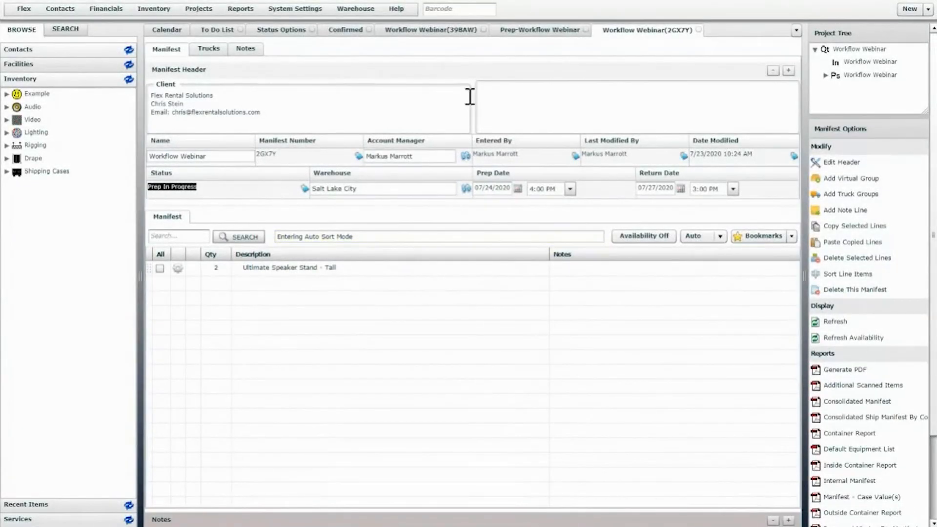
# Step: Compare the pull sheet's status in the calendar with the status on the manifest
pyautogui.click(525, 31)
pyautogui.click(166, 30)
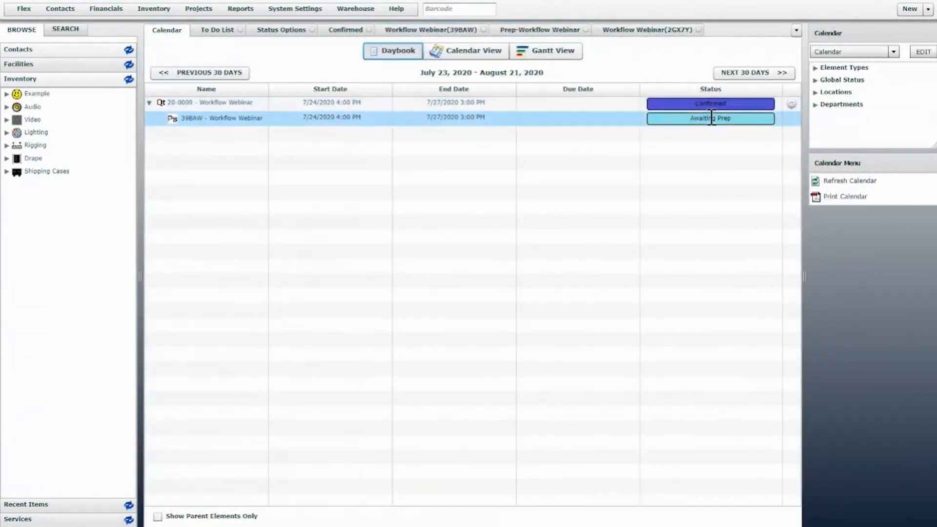
pyautogui.click(644, 31)
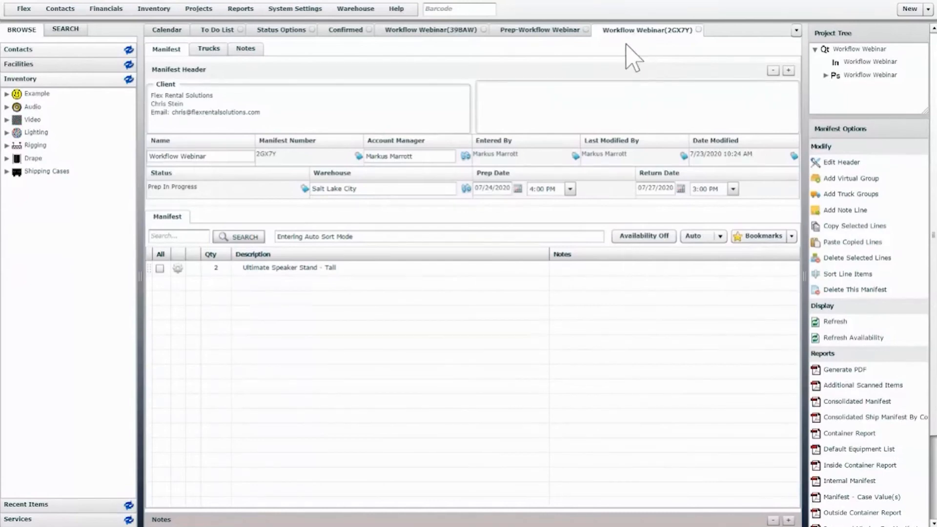
# Step: Finalize the prep of the Workflow Webinar pull sheet and confirm the finalization
pyautogui.click(540, 31)
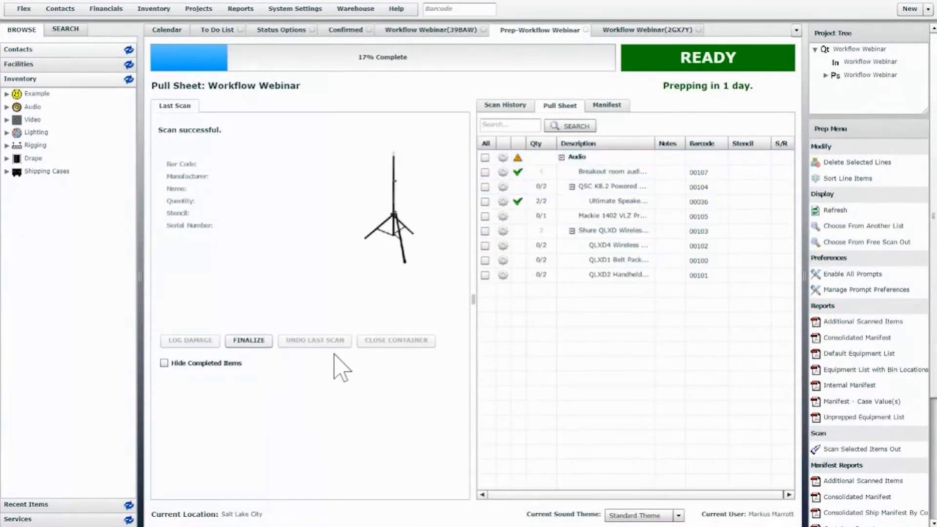
pyautogui.click(248, 341)
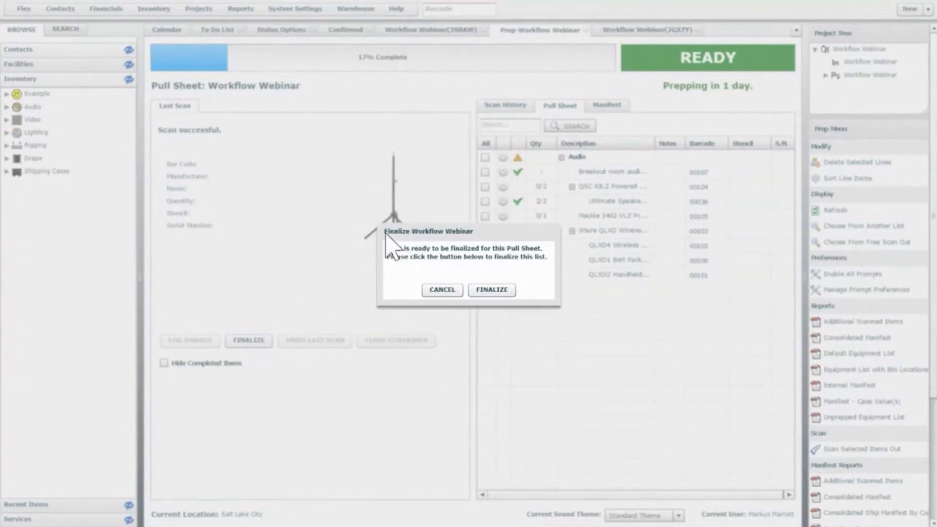
pyautogui.click(502, 290)
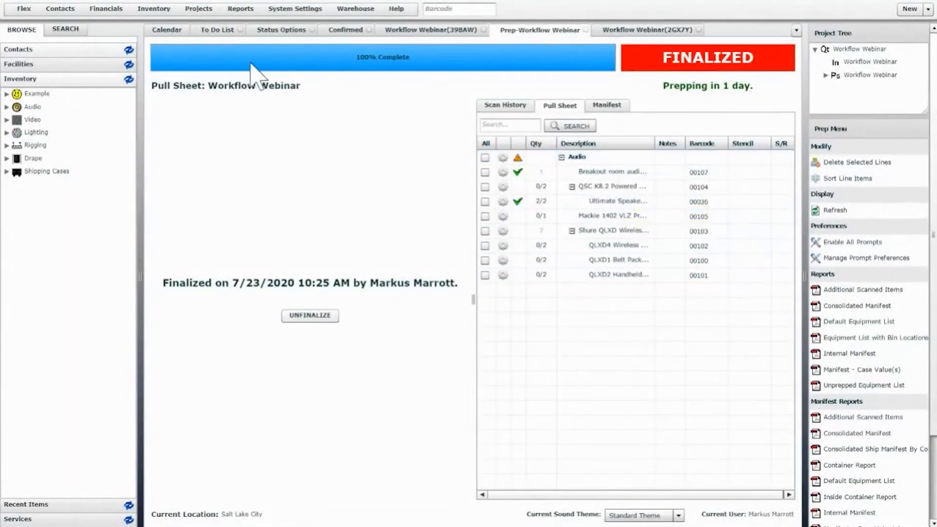
# Step: Refresh the calendar to check the status of the finalized pull sheet
pyautogui.click(170, 35)
pyautogui.rightClick(171, 29)
pyautogui.click(232, 67)
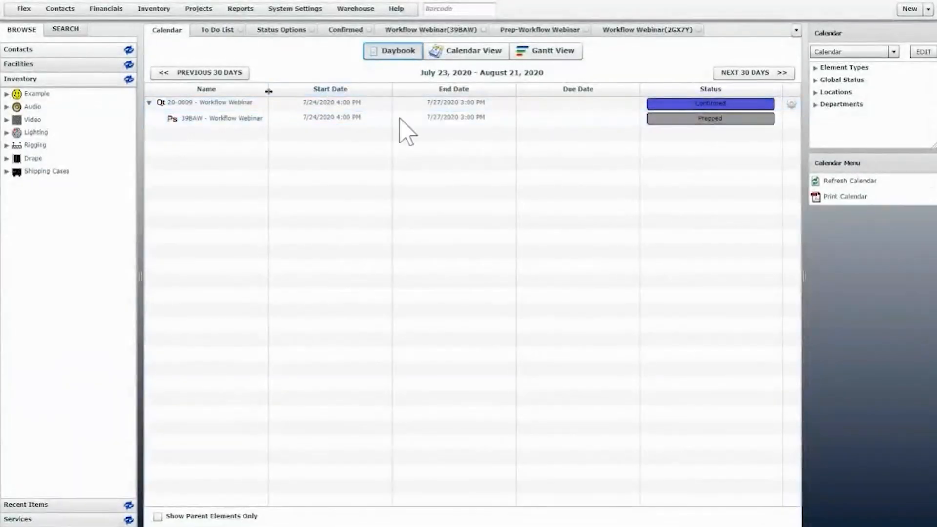
# Step: Reload manifest 2GX7Y to check its status following the finalized prep
pyautogui.click(637, 30)
pyautogui.rightClick(640, 31)
pyautogui.click(632, 37)
pyautogui.rightClick(638, 30)
pyautogui.click(664, 69)
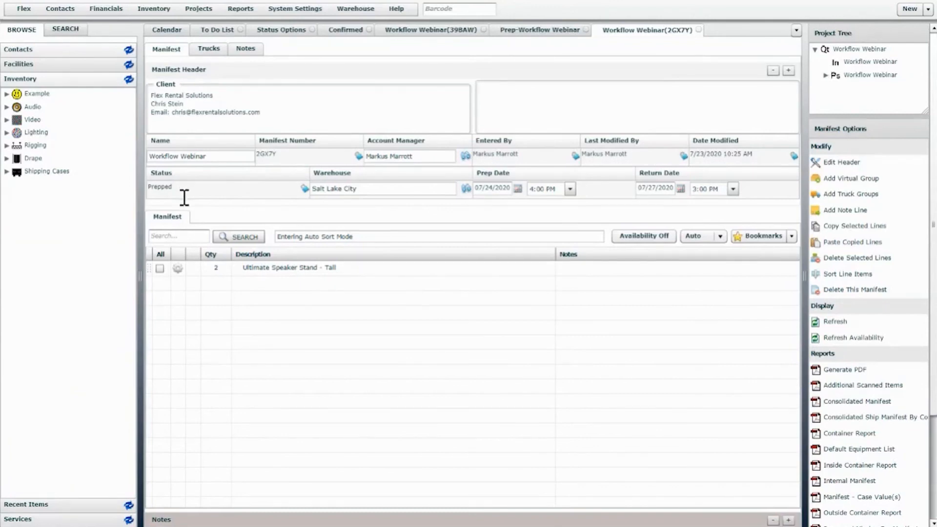
# Step: Review the manifest's reports and workflow options and open its return screen
pyautogui.scroll(-3, 873, 371)
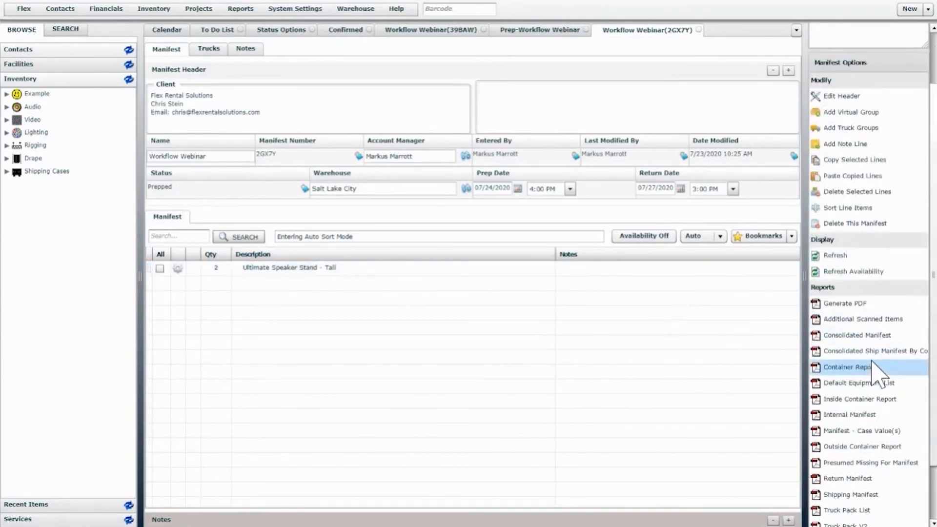
pyautogui.scroll(-3, 878, 372)
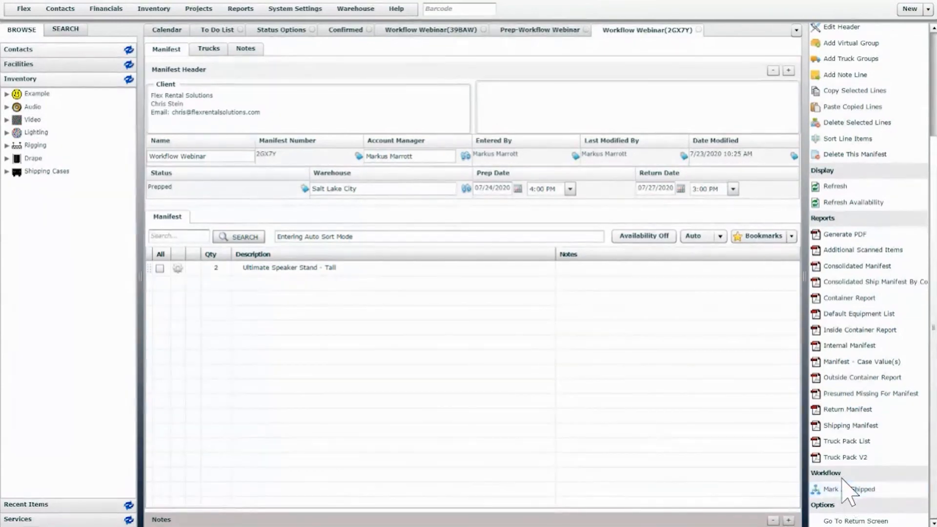
pyautogui.click(851, 521)
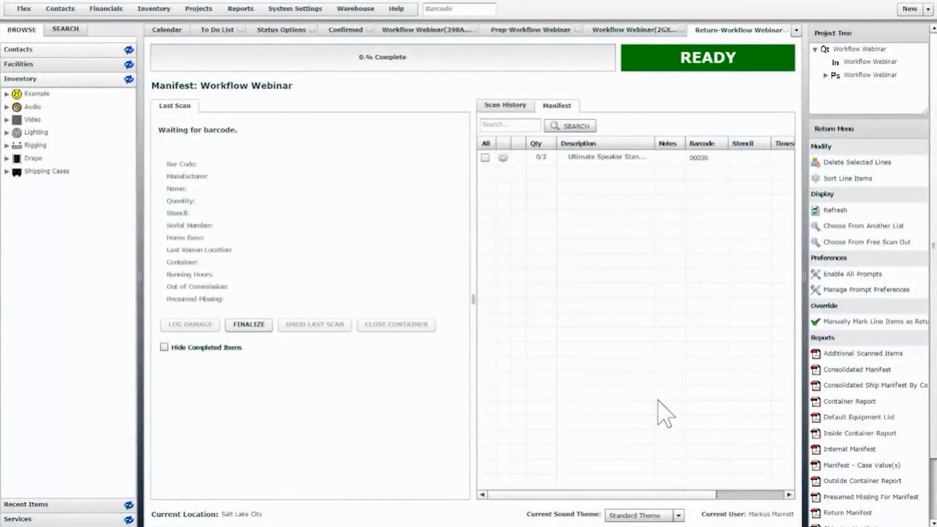
# Step: Scan in a quantity of 1 Ultimate Speaker Stand on the manifest's return screen
pyautogui.doubleClick(601, 159)
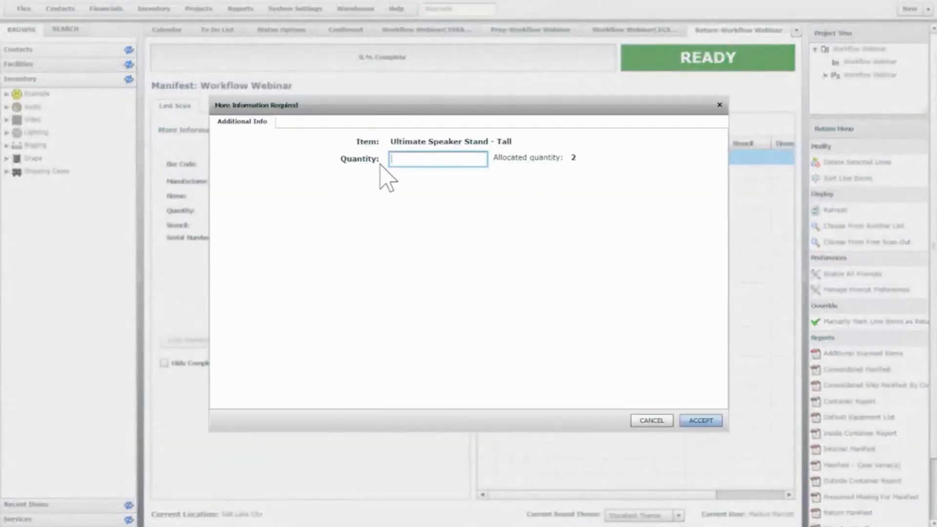
pyautogui.write('1')
pyautogui.click(700, 421)
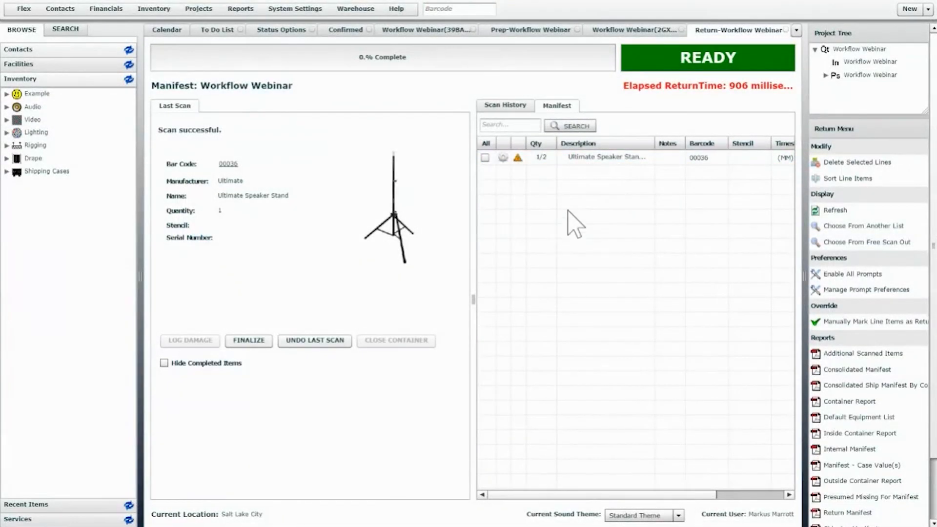
# Step: Go back to manifest 2GX7Y and reload it to check its status following the partial return
pyautogui.click(618, 31)
pyautogui.rightClick(613, 31)
pyautogui.click(630, 68)
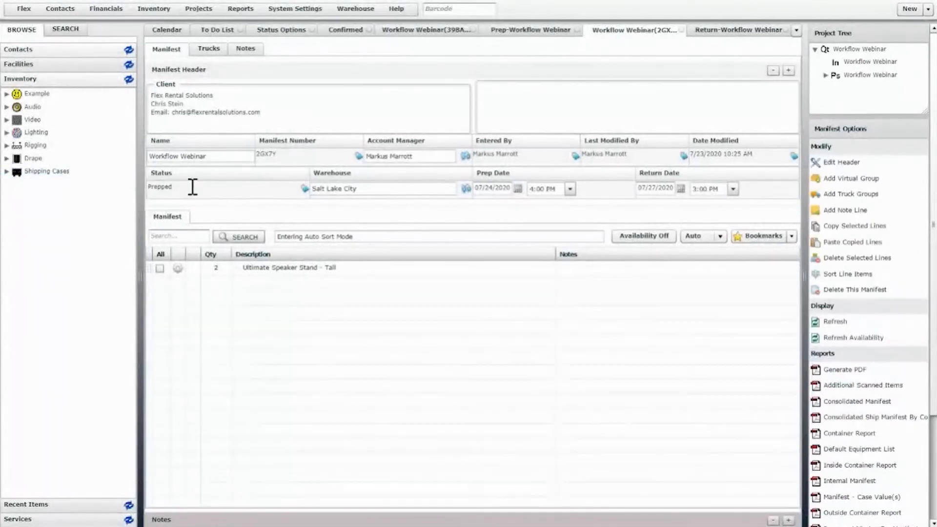
# Step: Scan in a quantity of 1 for the remaining Ultimate Speaker Stand on the return screen and finalize the manifest's return
pyautogui.click(736, 31)
pyautogui.doubleClick(596, 159)
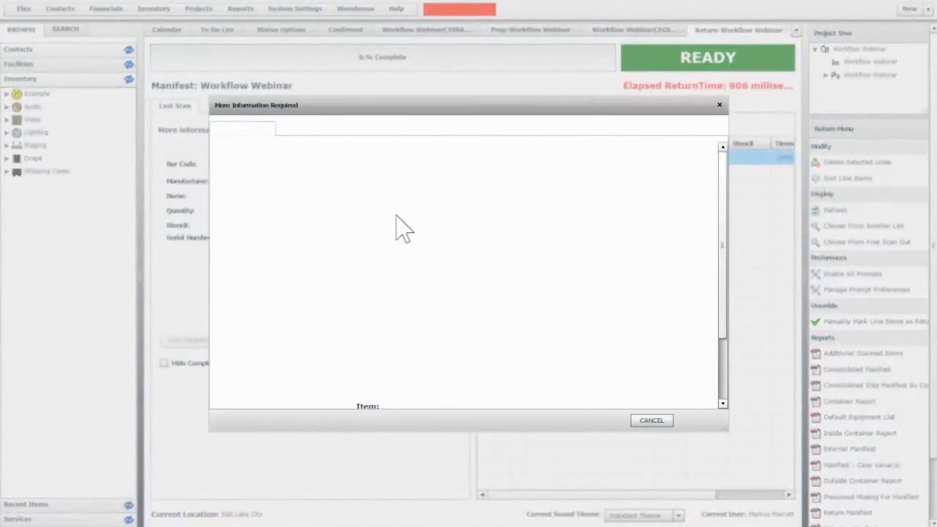
pyautogui.click(394, 168)
pyautogui.write('1')
pyautogui.click(702, 421)
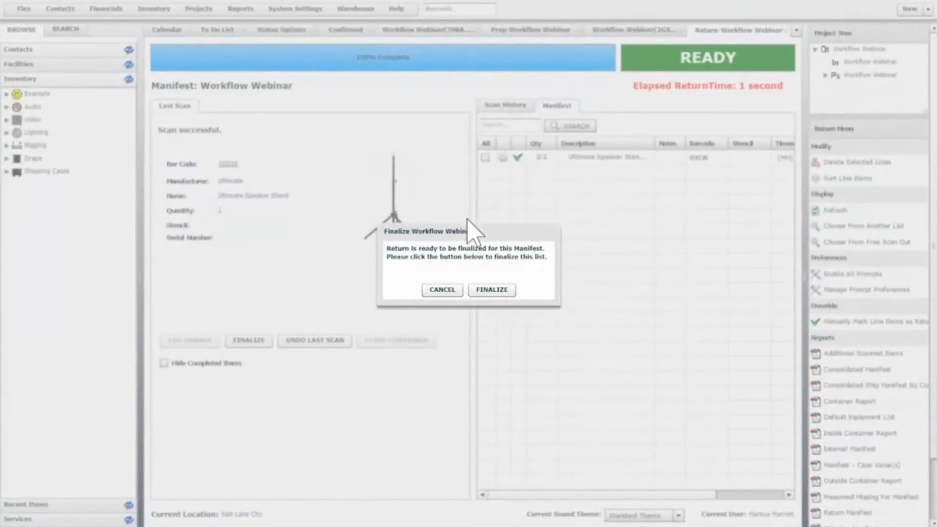
pyautogui.click(499, 292)
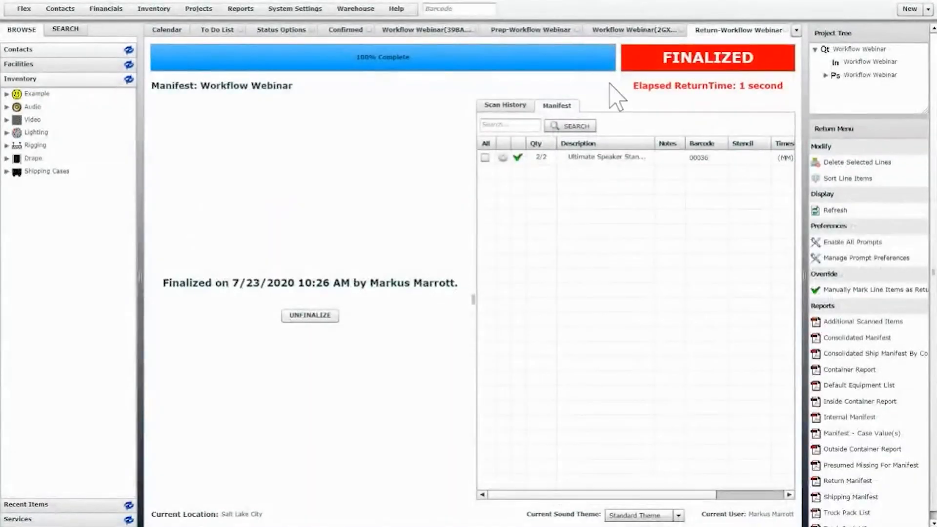
# Step: Reload manifest 2GX7Y to check its status following the finalized return
pyautogui.click(629, 31)
pyautogui.rightClick(626, 35)
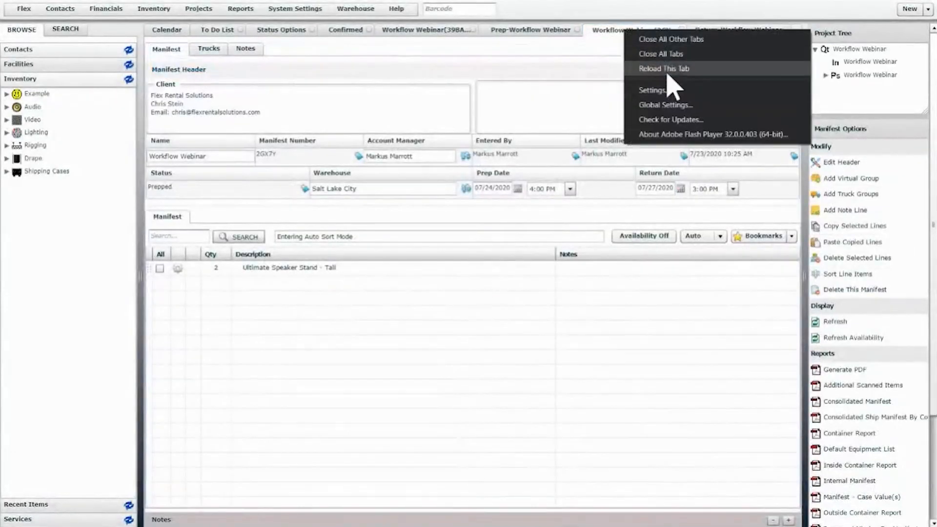
pyautogui.click(666, 67)
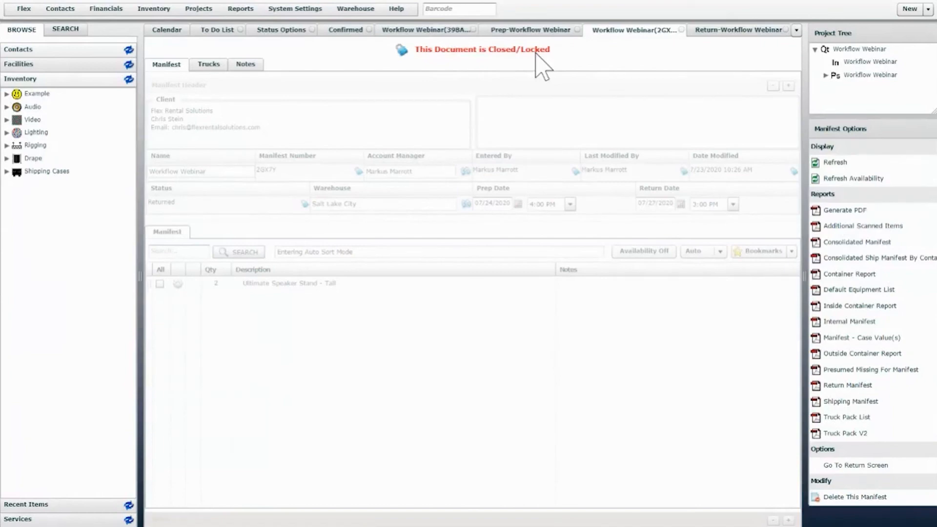
# Step: Reload pull sheet 39BAW to check its status following the manifest's finalized return
pyautogui.click(430, 30)
pyautogui.rightClick(431, 30)
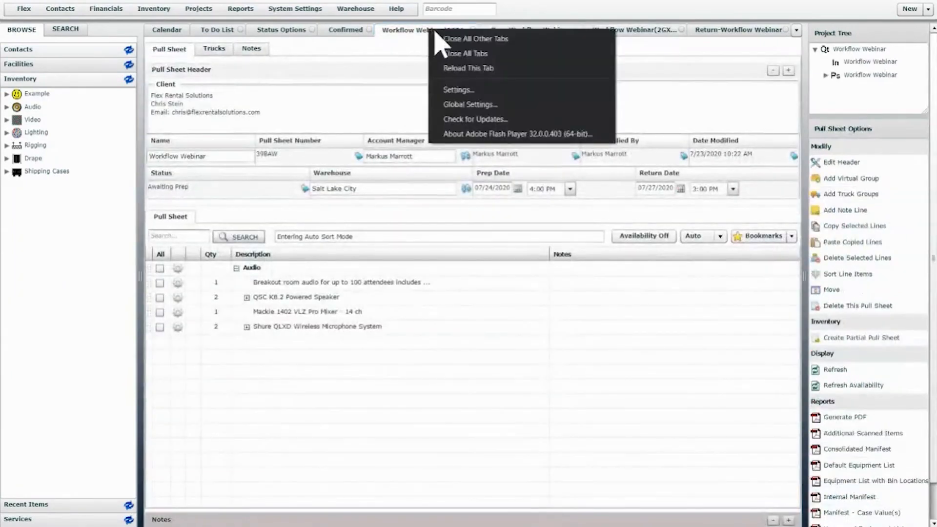
pyautogui.click(470, 67)
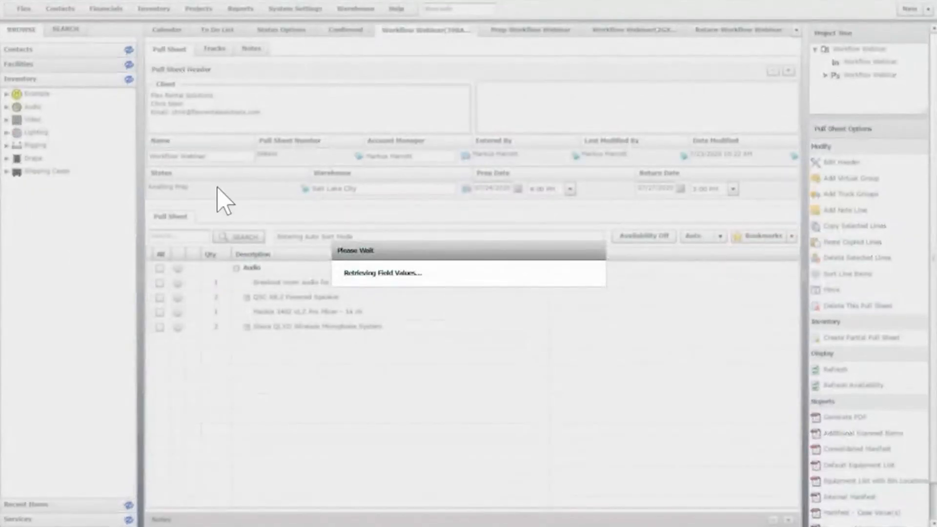